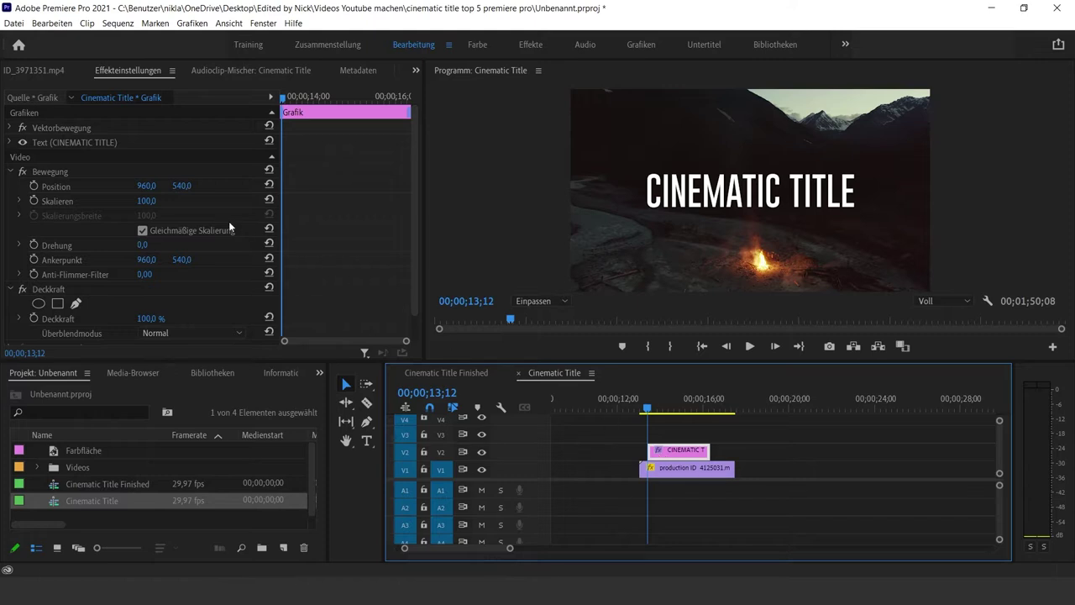
Start scale keyframing on the title with a starting value of 80%.
left_click_drag(413, 199, 413, 219)
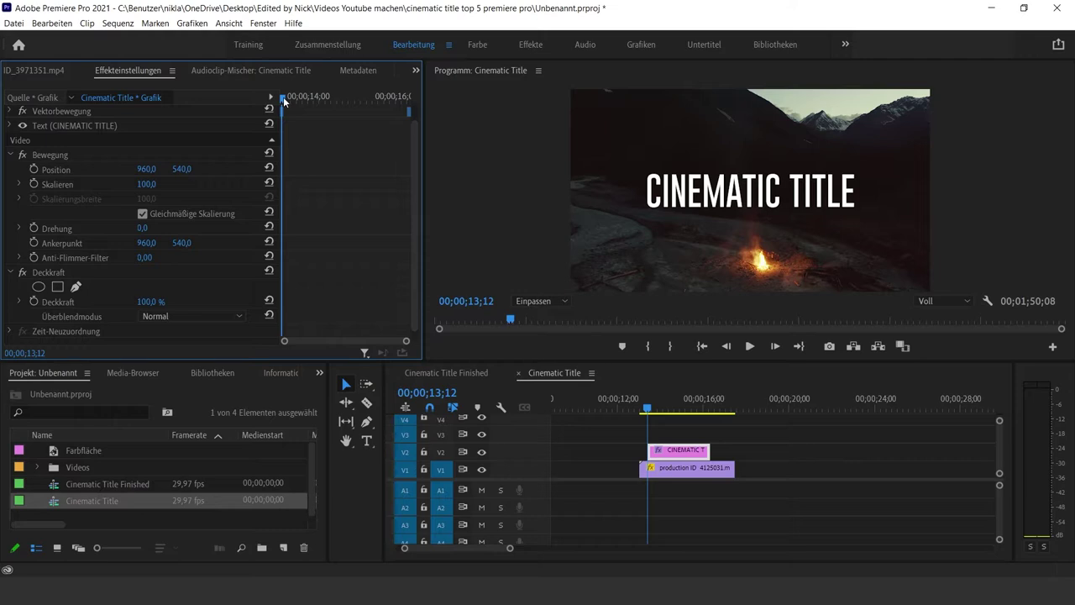
left_click(33, 184)
left_click(145, 184)
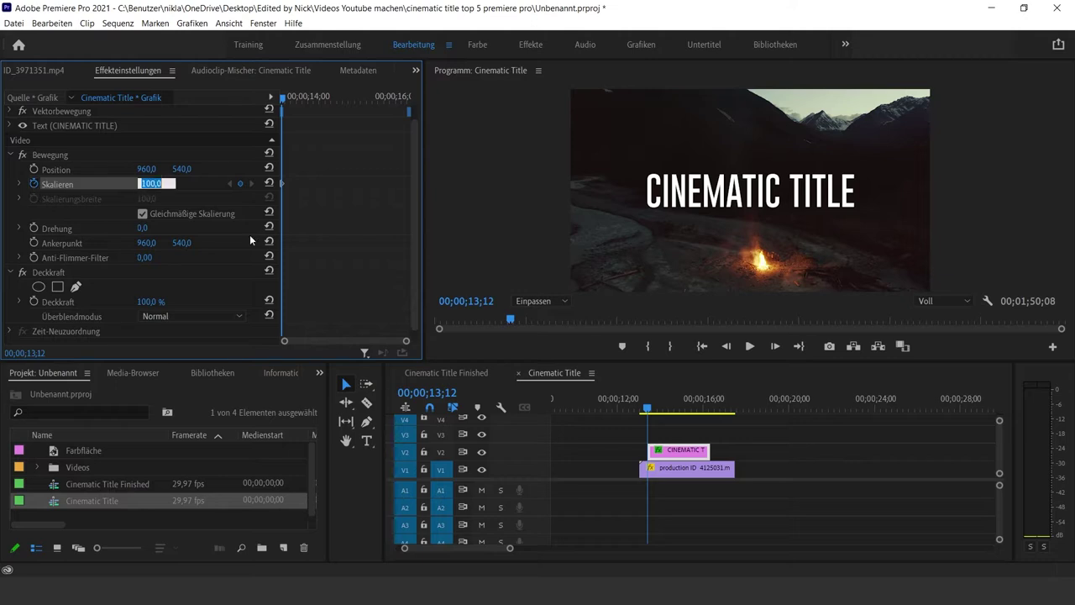
type("80")
key("Return")
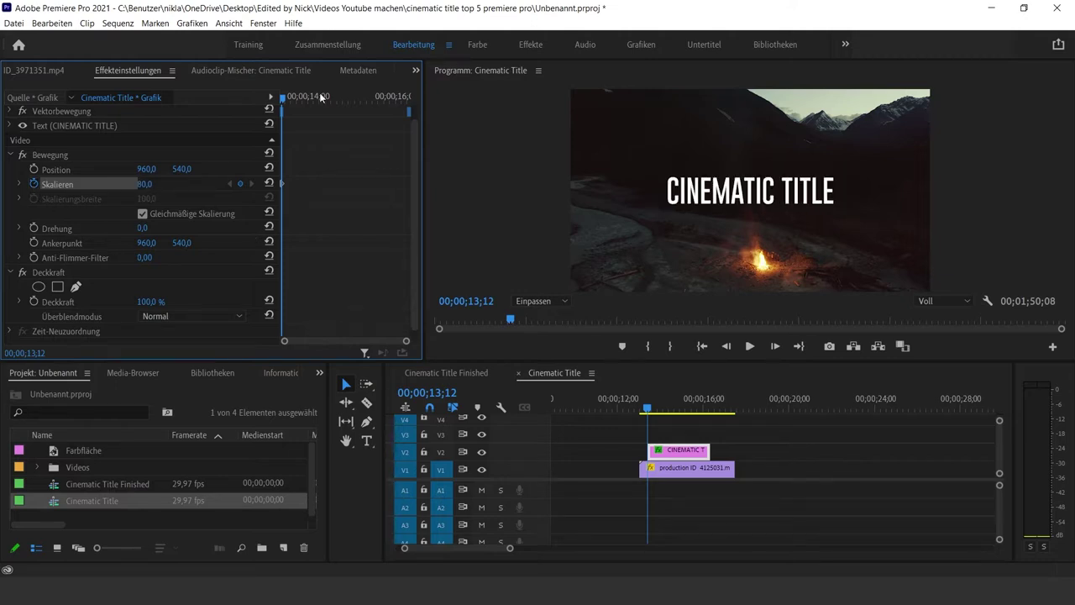
Add the end scale keyframe at 15;04 and scrub through the zoom to preview it.
left_click(342, 100)
left_click_drag(342, 100, 358, 100)
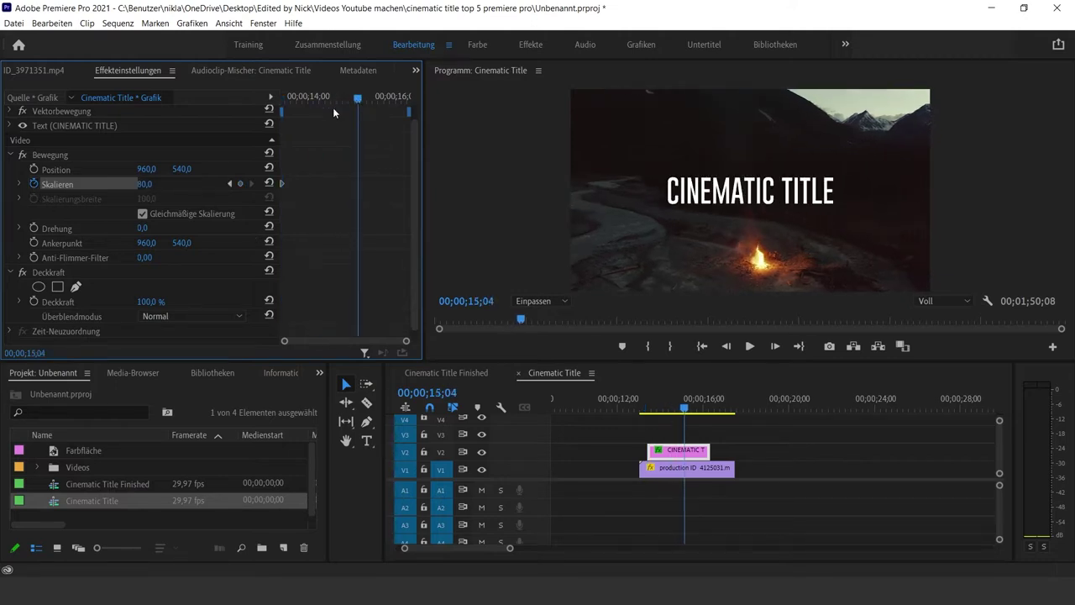
left_click(148, 183)
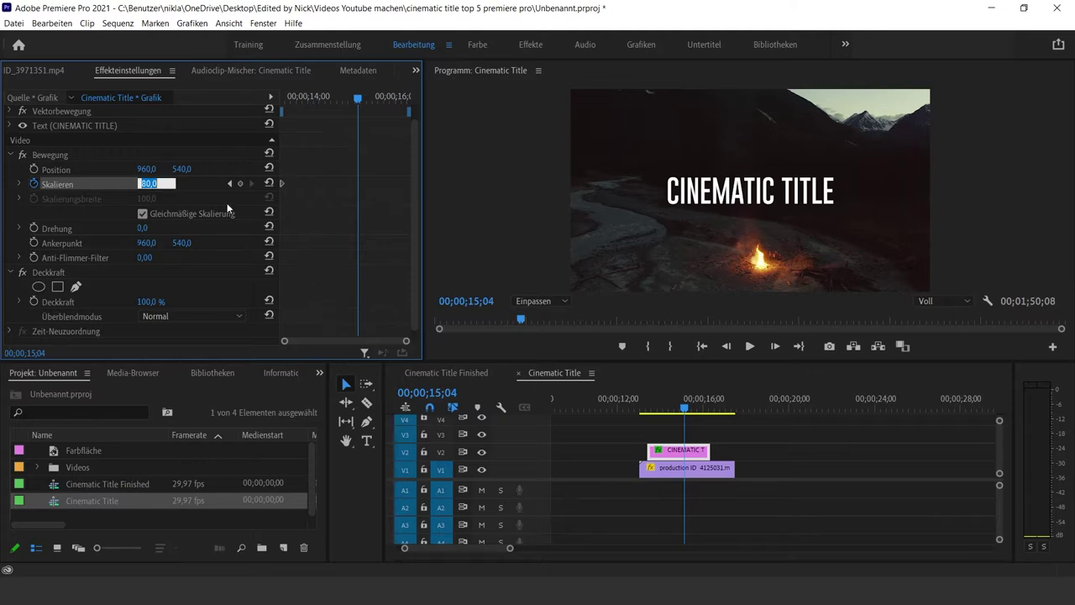
type("80,4")
key("Return")
left_click(285, 100)
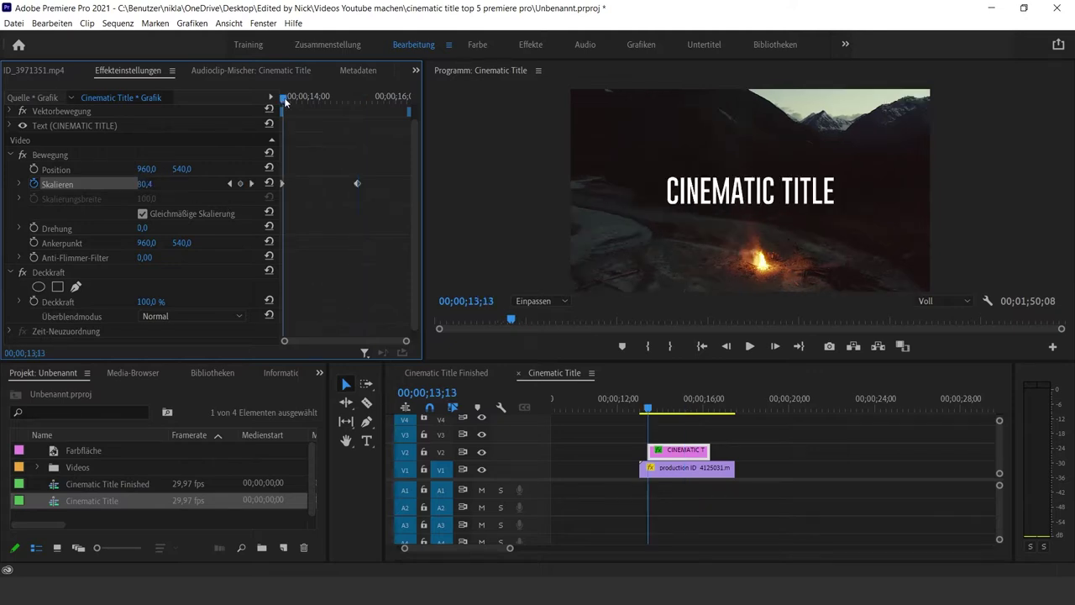
left_click_drag(286, 100, 353, 103)
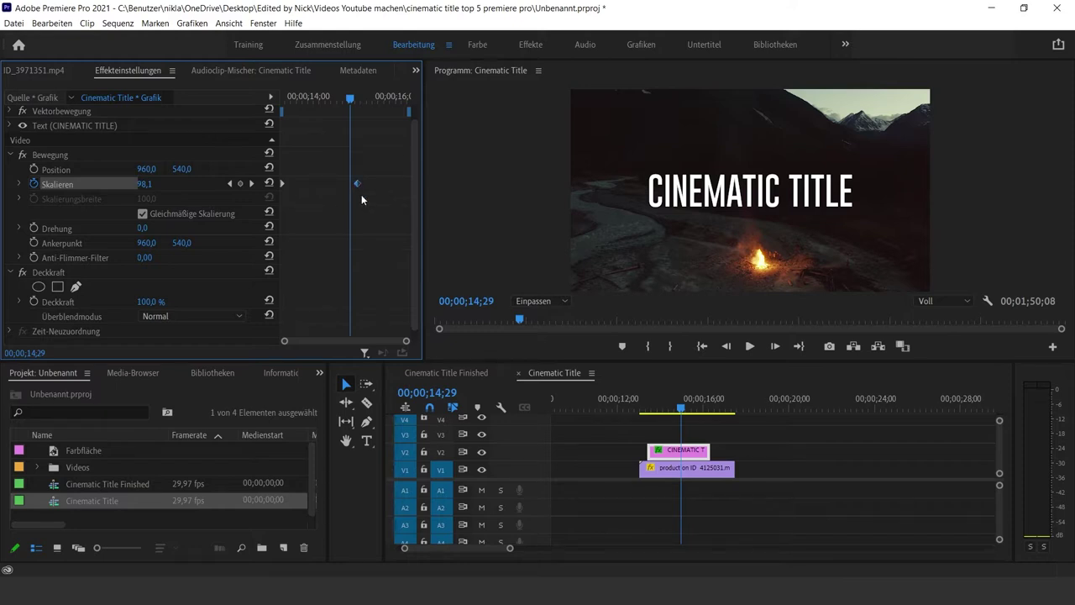
Ease the end scale keyframe with Langsam einschwenken and bring up the Effects panel.
right_click(357, 183)
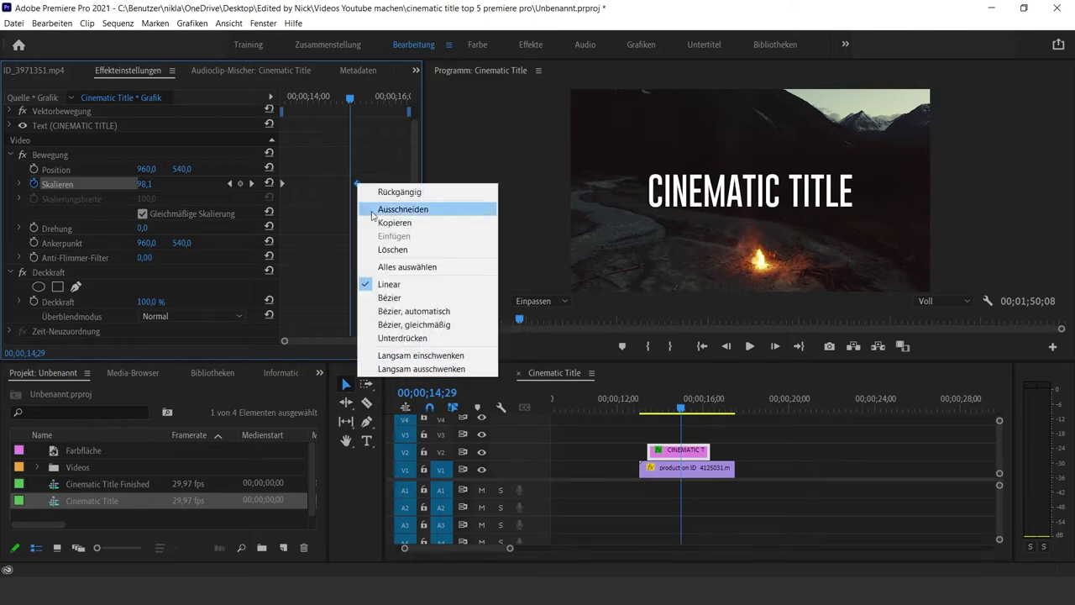
left_click(421, 355)
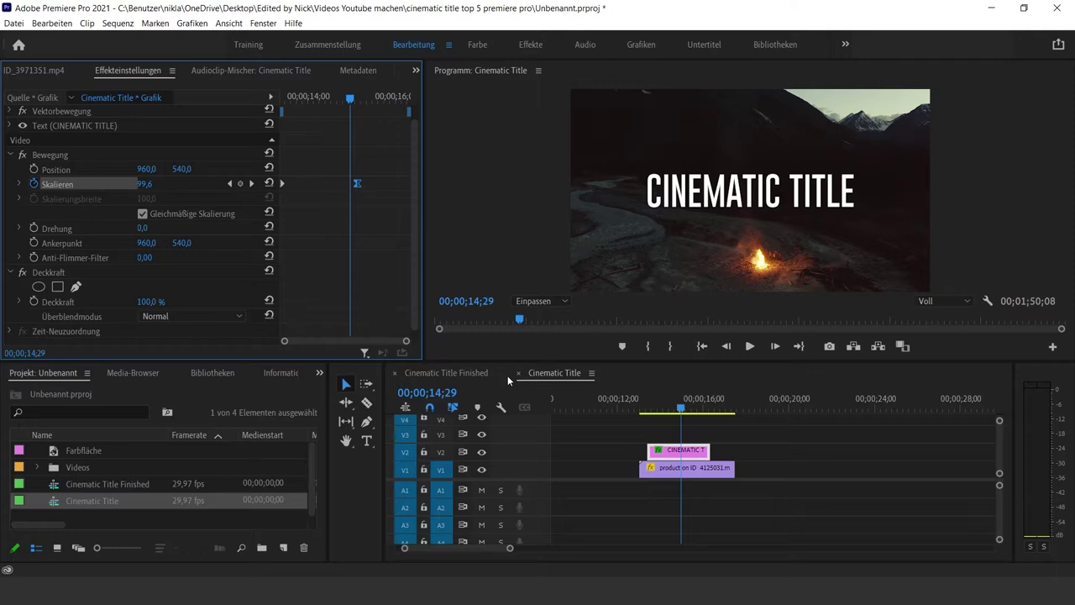
left_click(319, 373)
left_click(336, 450)
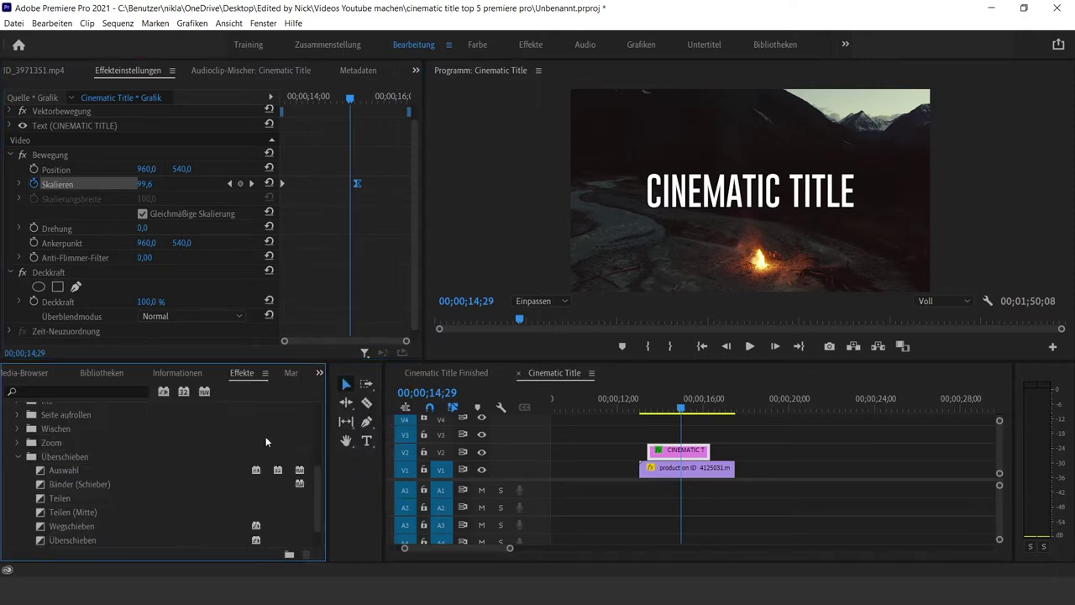
Search 'weiche' and drop Weiche Blende on both the start and end of the title clip.
left_click(65, 388)
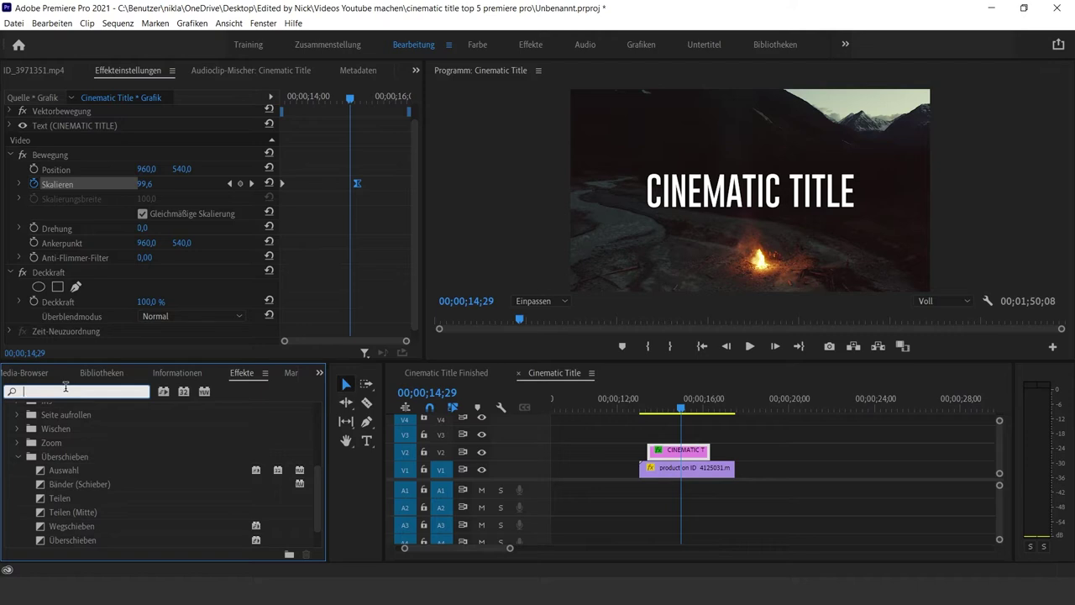
type("weiche")
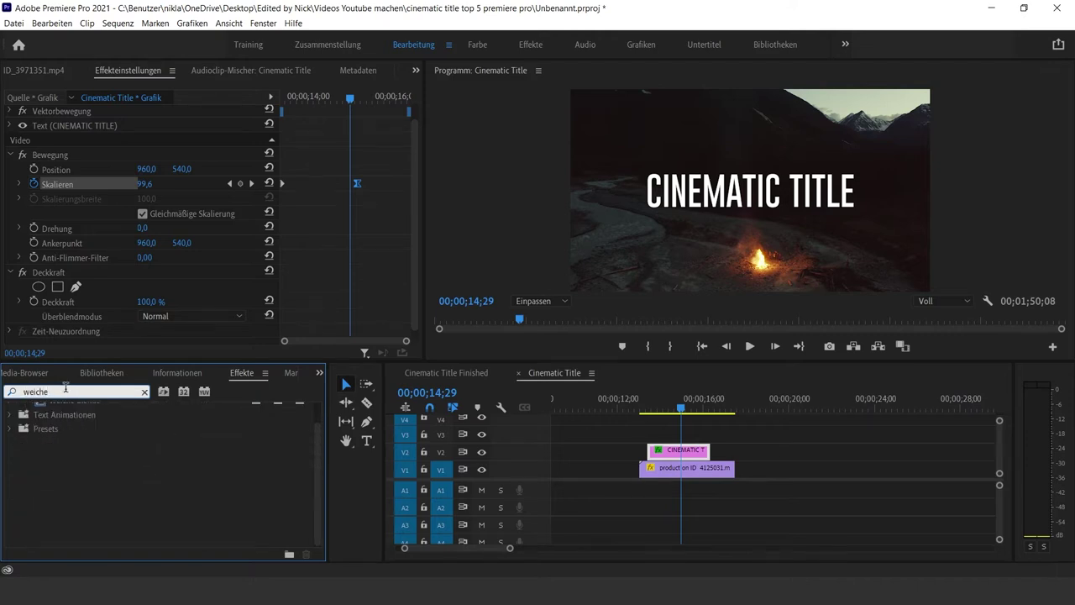
left_click(67, 521)
left_click_drag(66, 519, 651, 452)
left_click_drag(57, 520, 712, 455)
Play the sequence from just before the title to preview the fades.
left_click(661, 469)
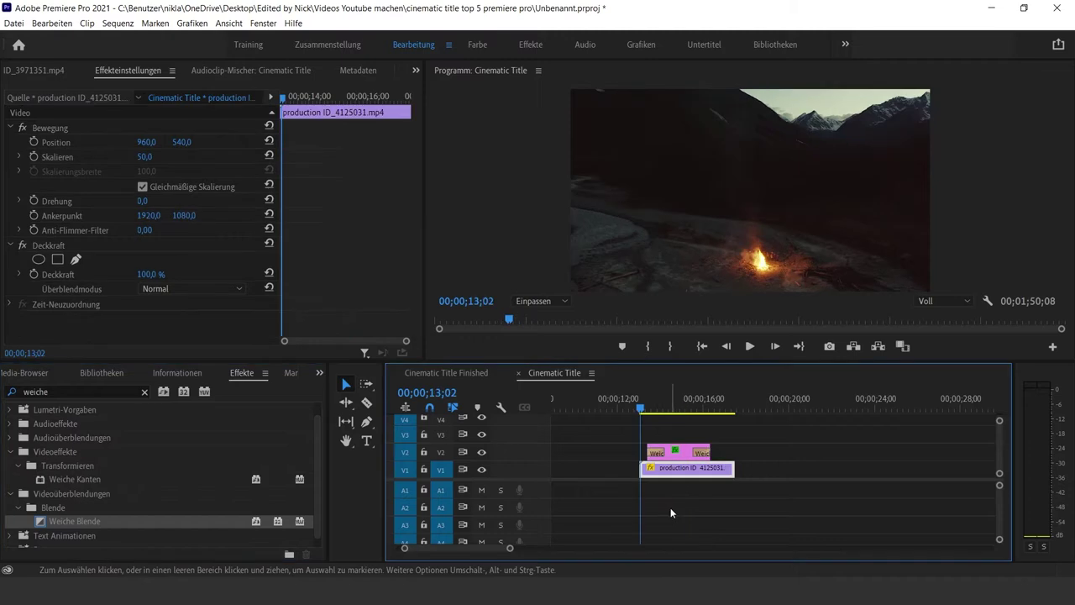
key("space")
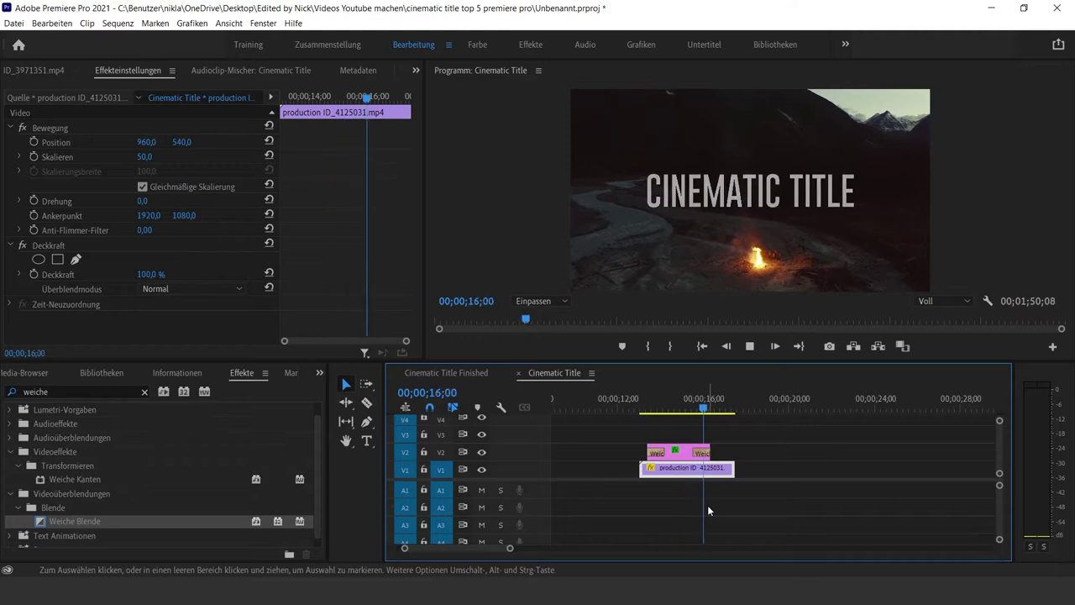
key("minus")
key("space")
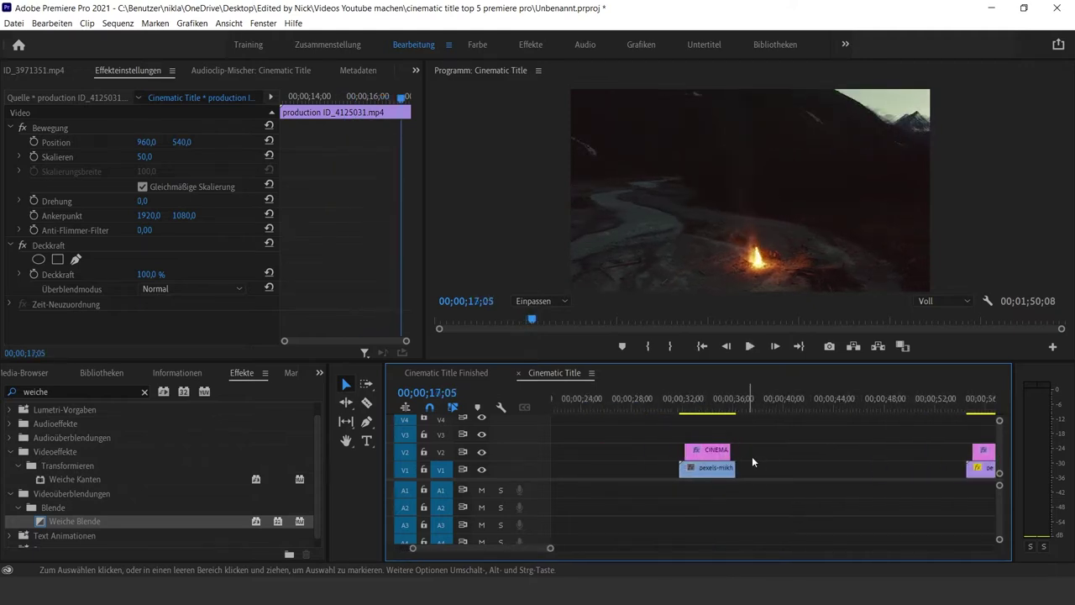
On the waterfall title's first frame, keyframe rotation and a starting scale of 5%.
scroll(752, 456, "down", 3)
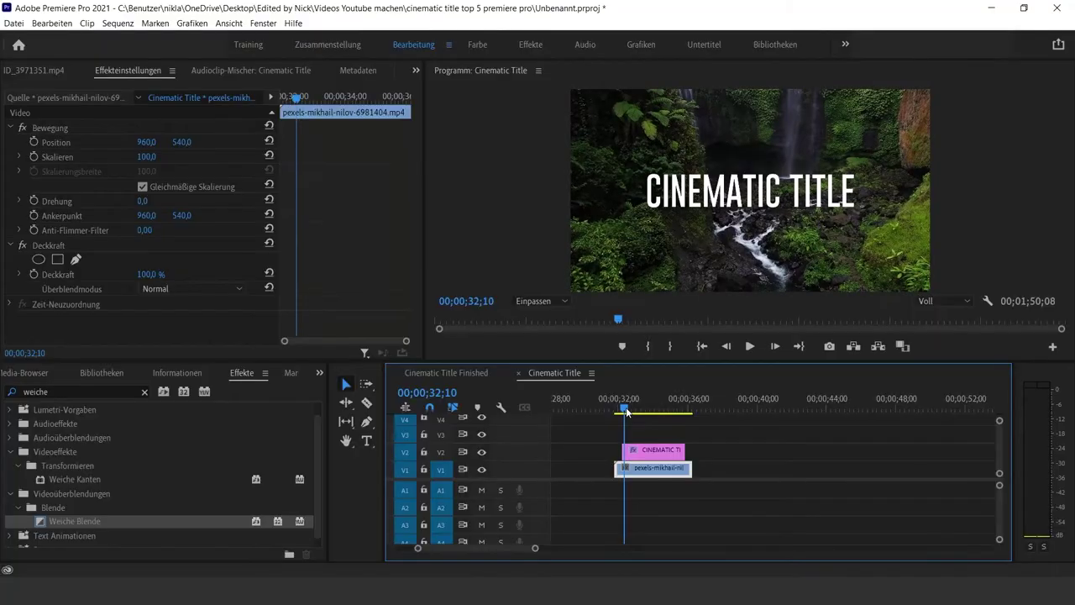
left_click(632, 450)
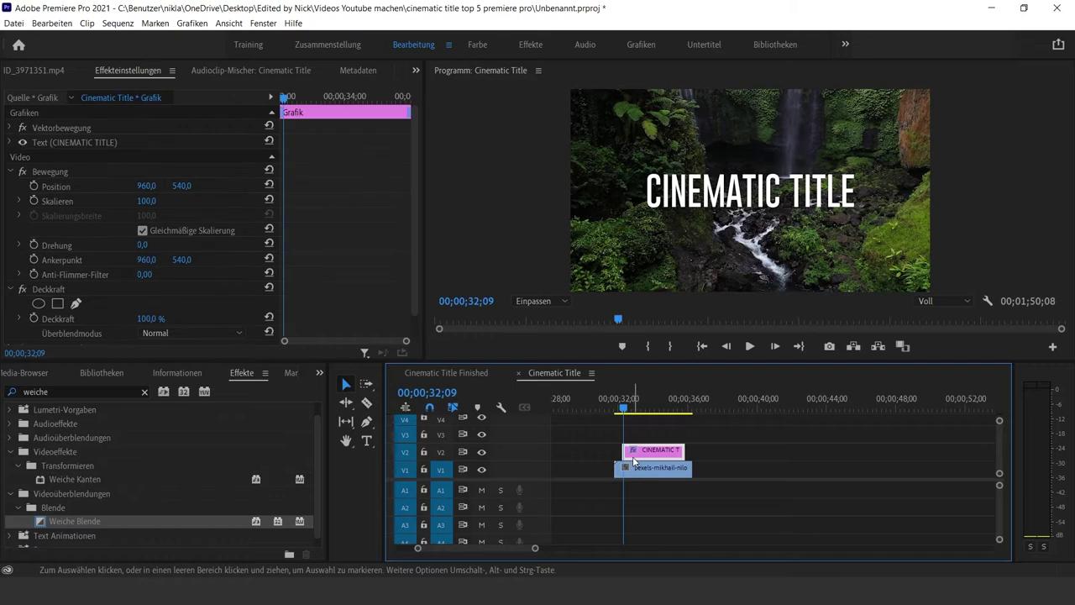
key("Left")
key("Left")
key("Left")
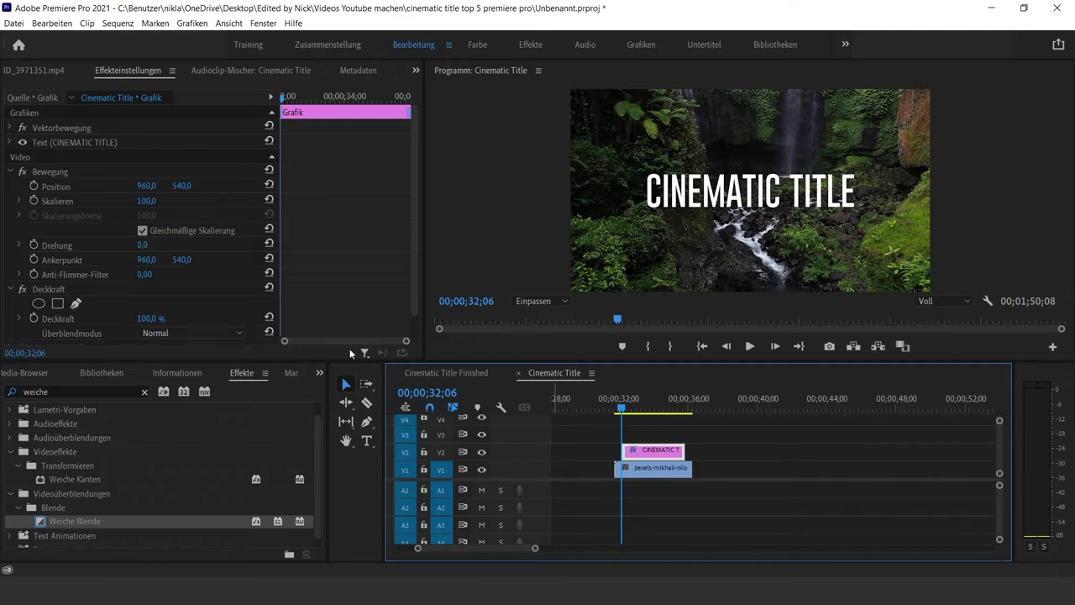
left_click(34, 245)
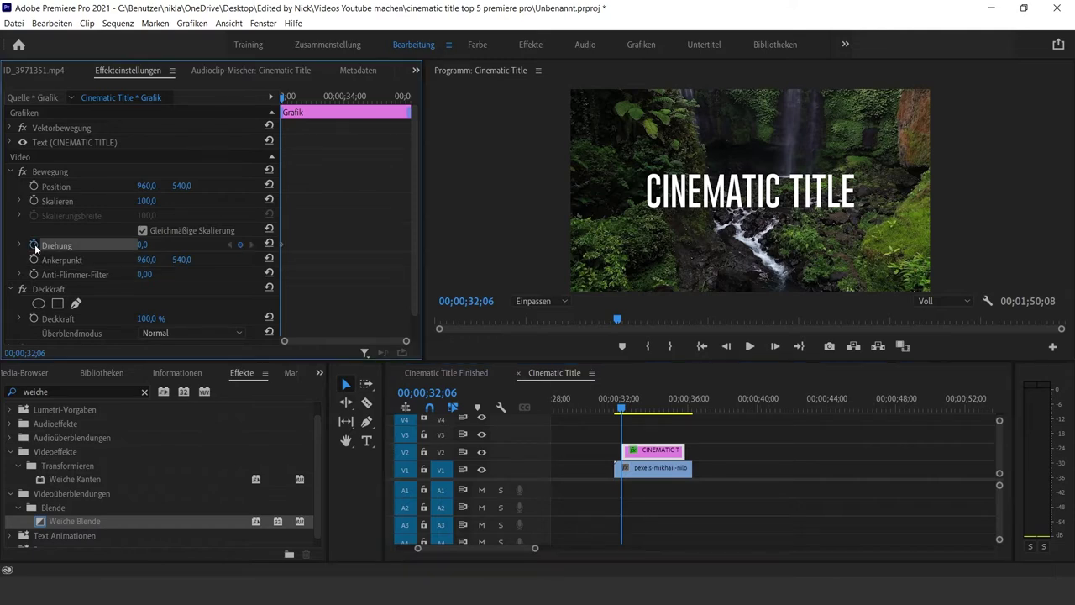
left_click(34, 202)
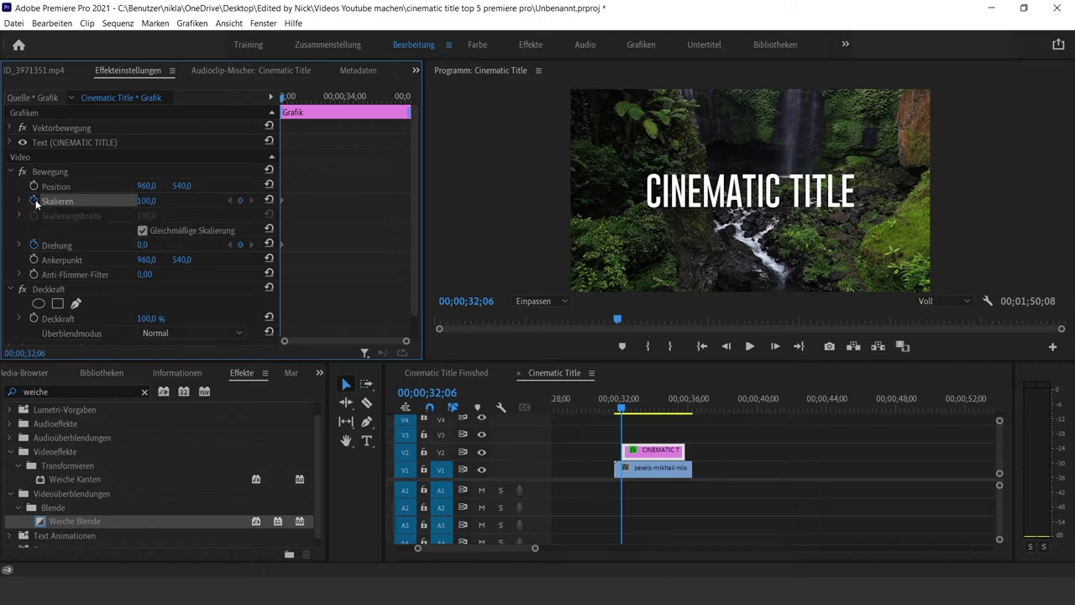
left_click(148, 200)
type("5")
key("Return")
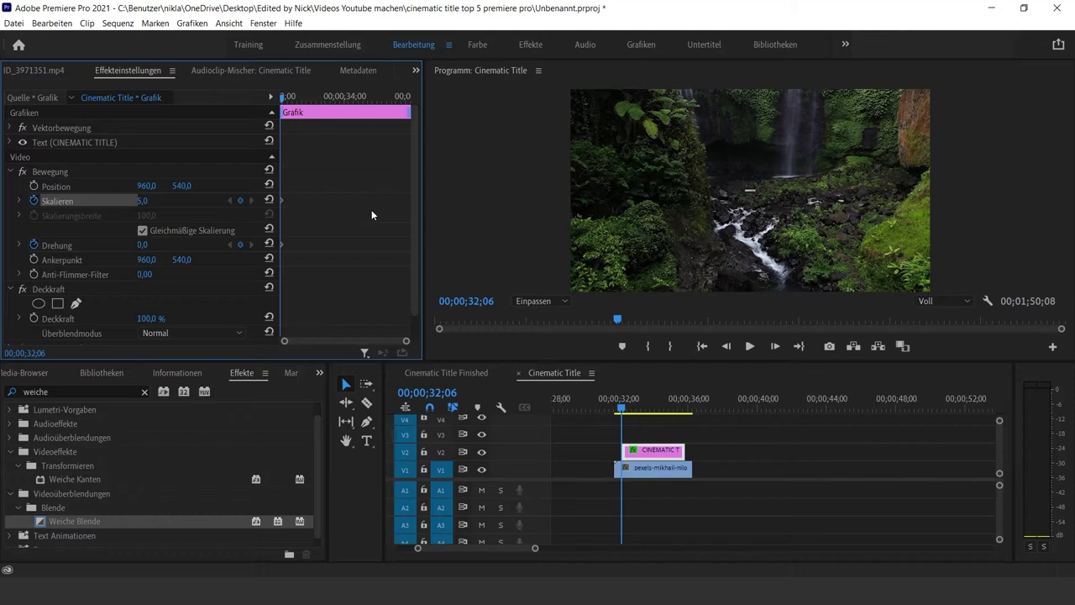
At 34;08 set scale to 100 and rotation to 360°, then select both end keyframes.
left_click_drag(319, 102, 351, 106)
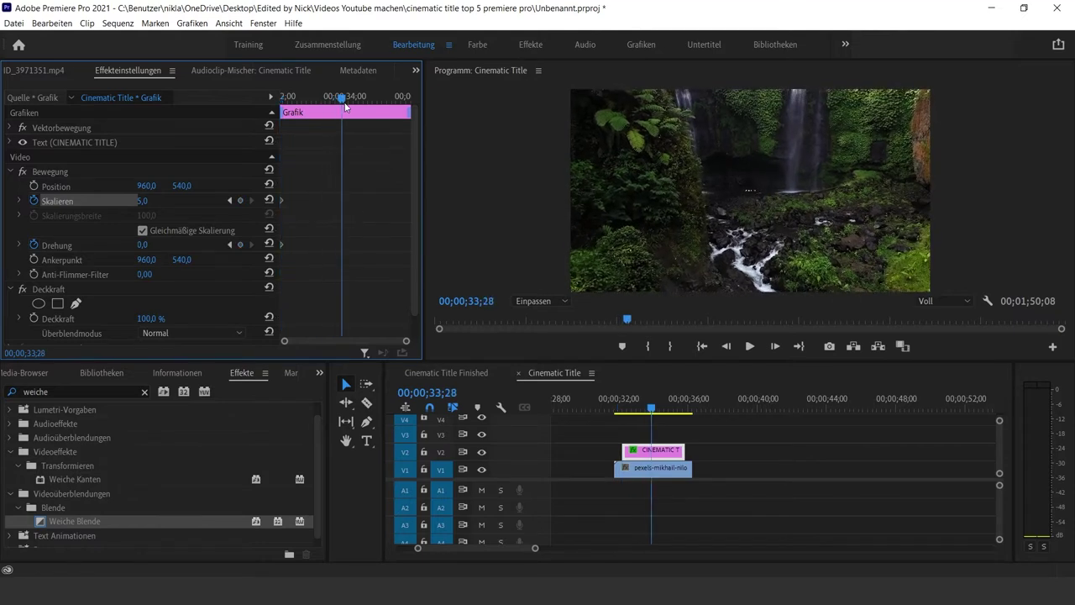
left_click_drag(353, 108, 356, 106)
left_click(164, 201)
type("100")
key("Return")
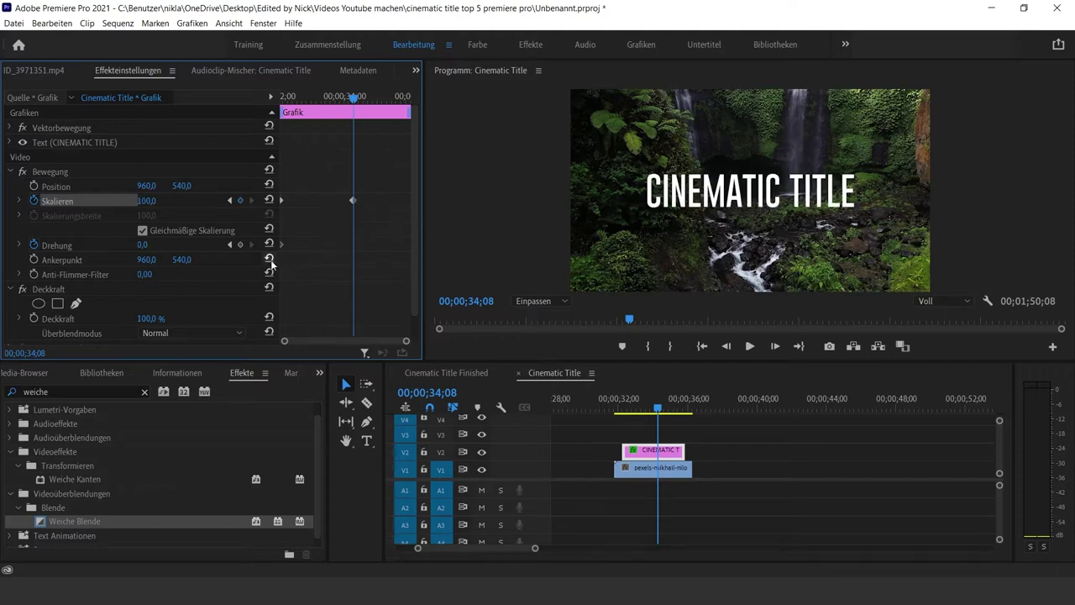
left_click(148, 245)
type("360")
key("Return")
left_click_drag(373, 255, 338, 199)
Apply Langsam einschwenken to the spin and zoom end keyframes, preview, then scroll onward.
right_click(353, 201)
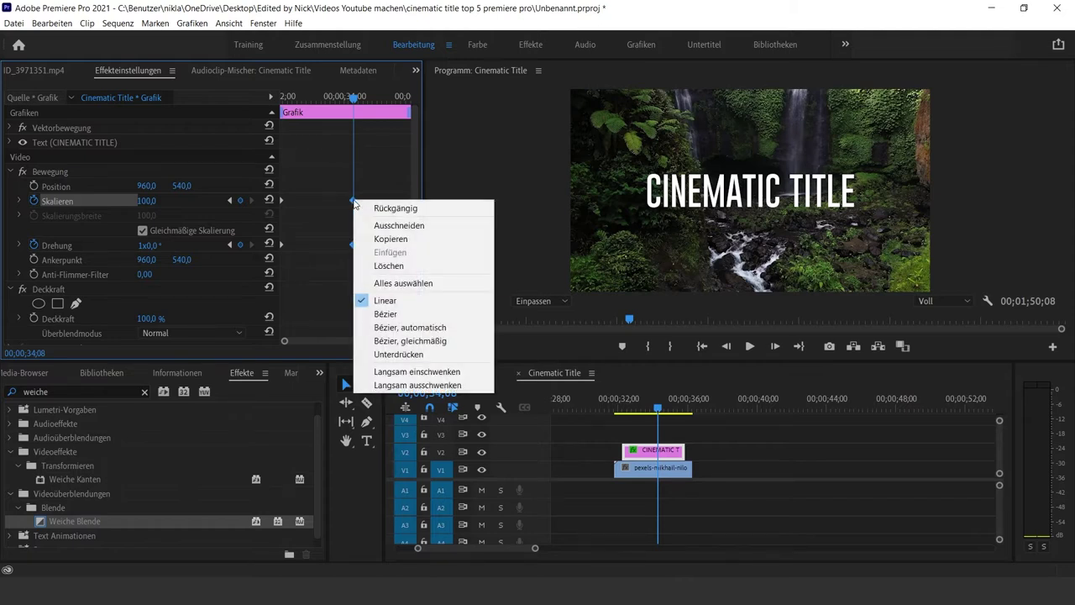
left_click(412, 372)
left_click(715, 508)
key("space")
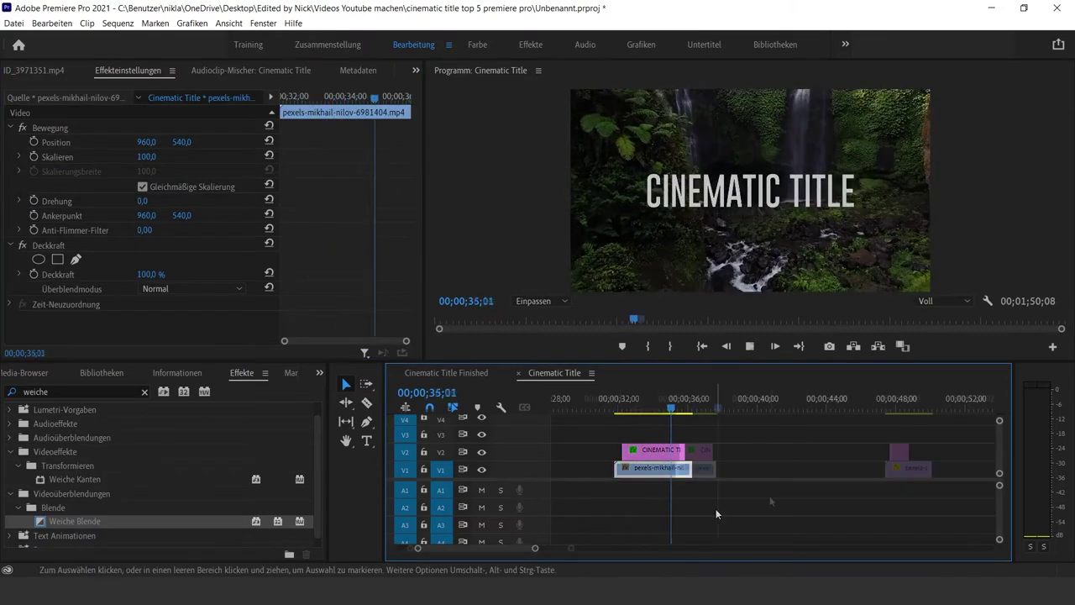
scroll(718, 500, "down", 3)
key("space")
scroll(920, 464, "down", 5)
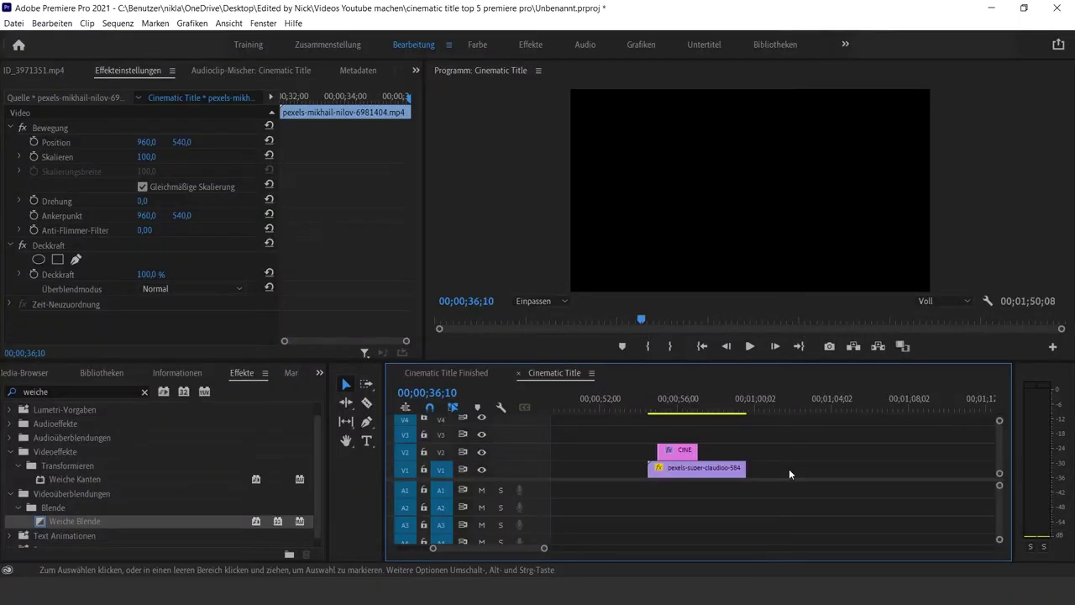
Search 'zuschnei', drop Zuschneiden onto the CINE clip, and go to 00;00;54;29.
left_click(145, 391)
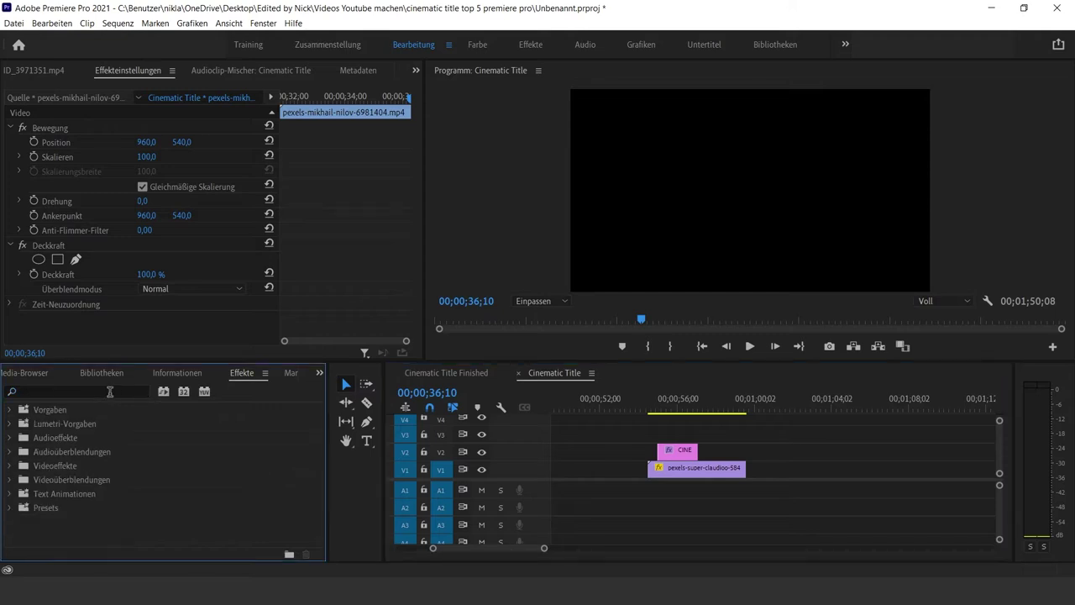
left_click(109, 392)
type("zuschnei")
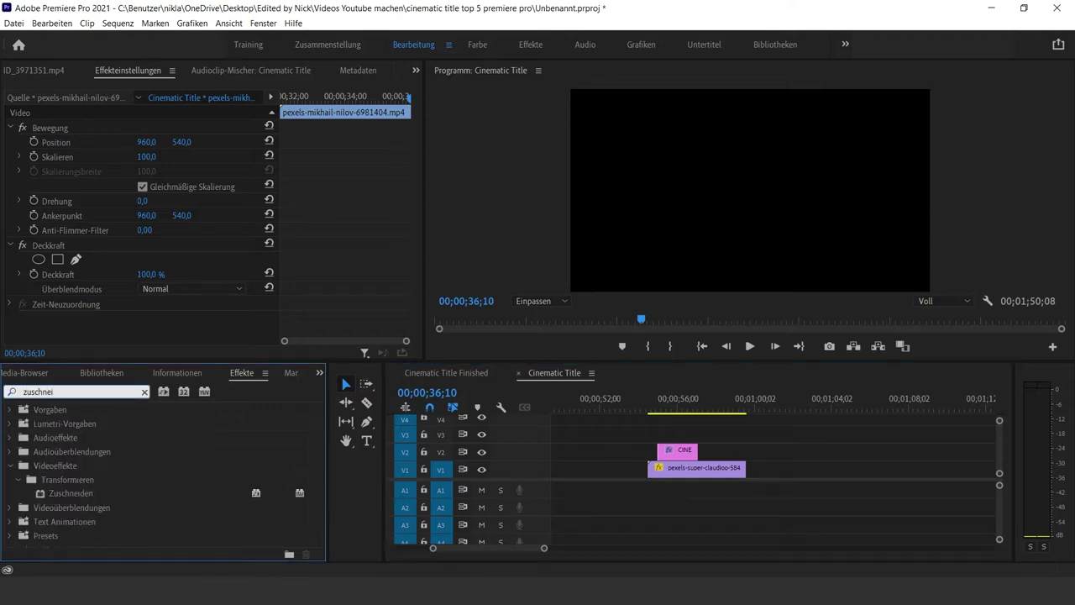
left_click_drag(70, 491, 677, 452)
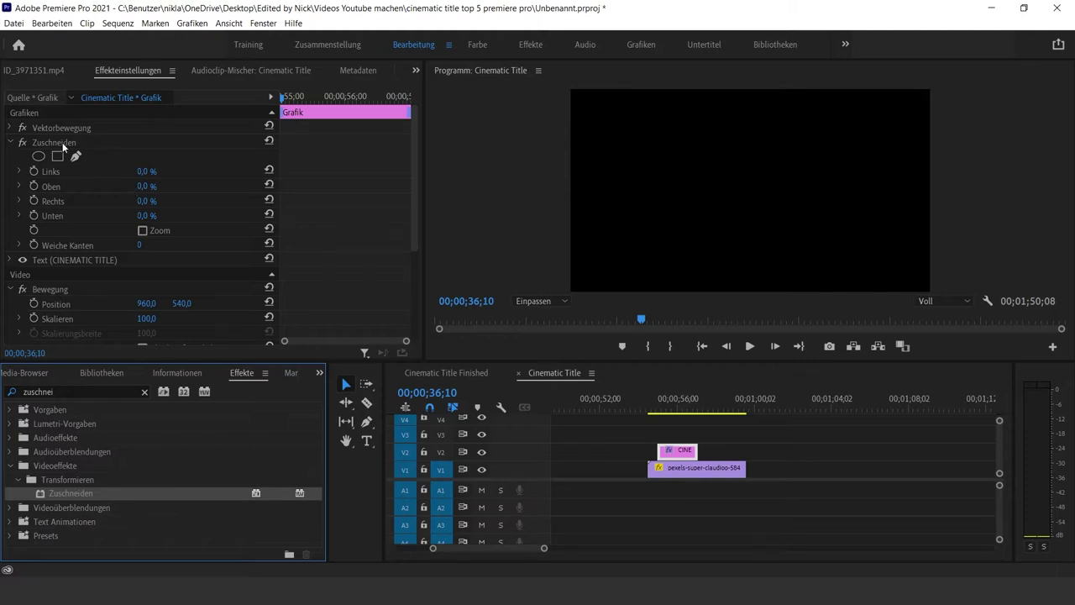
left_click(660, 410)
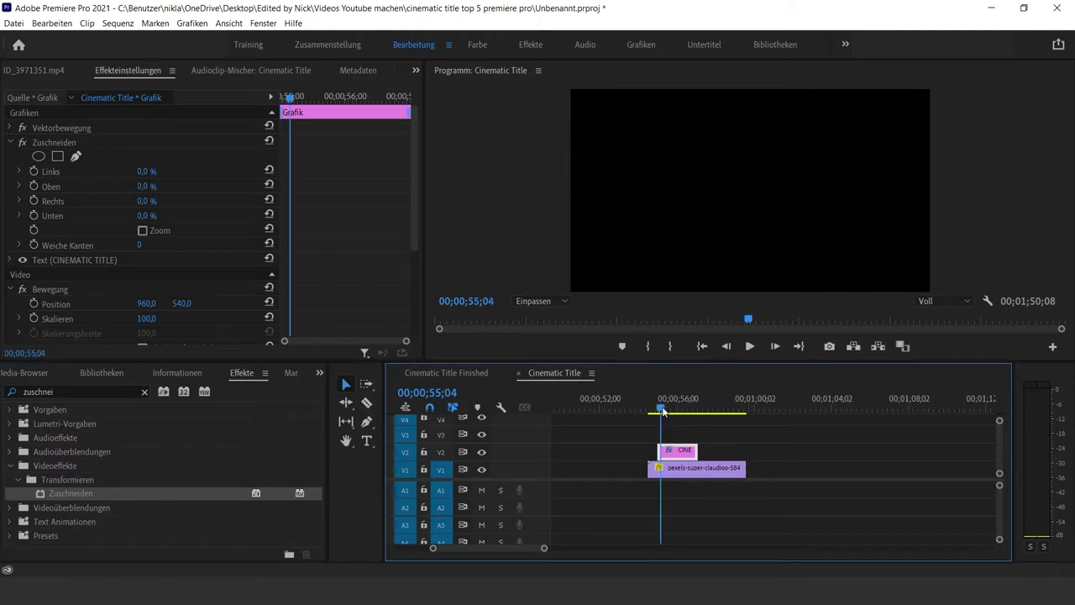
key("Left")
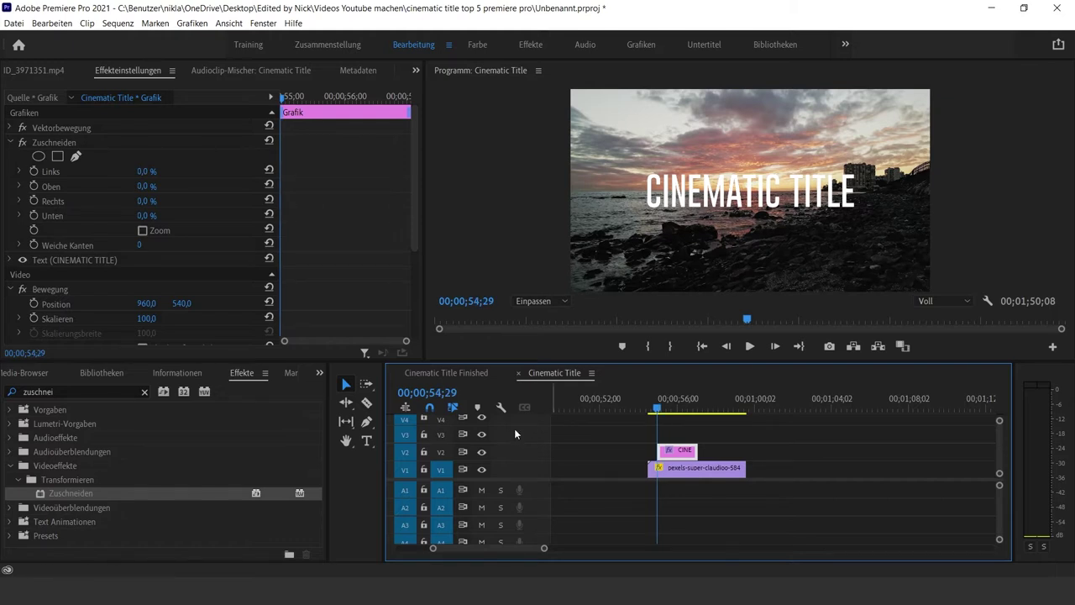
Keyframe the Links and Rechts crop values at 50 % on the title's first frame.
left_click(33, 171)
left_click(33, 202)
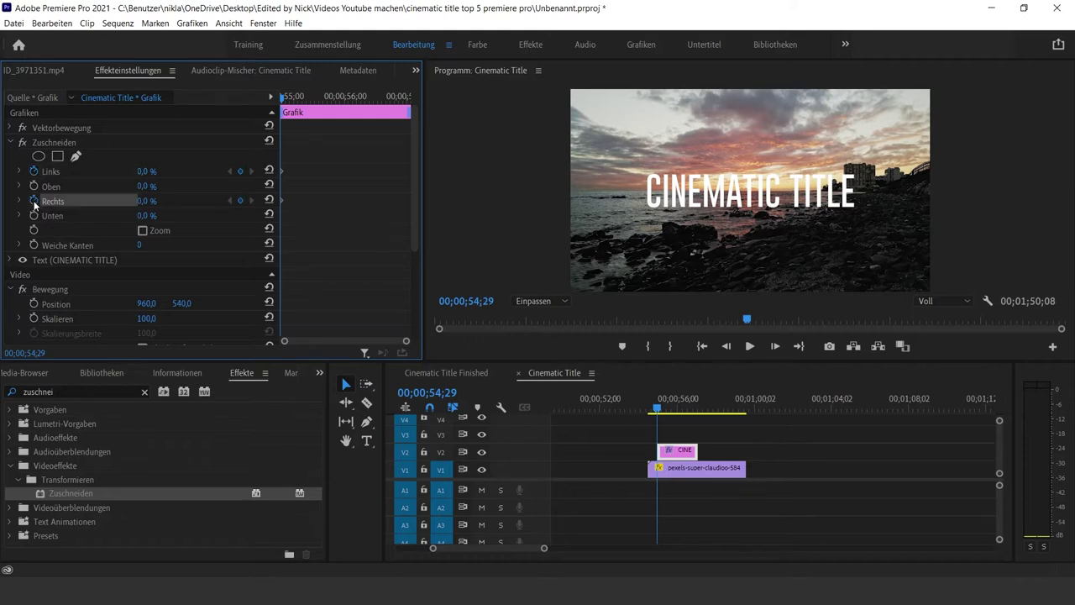
left_click(151, 170)
type("50")
key("Return")
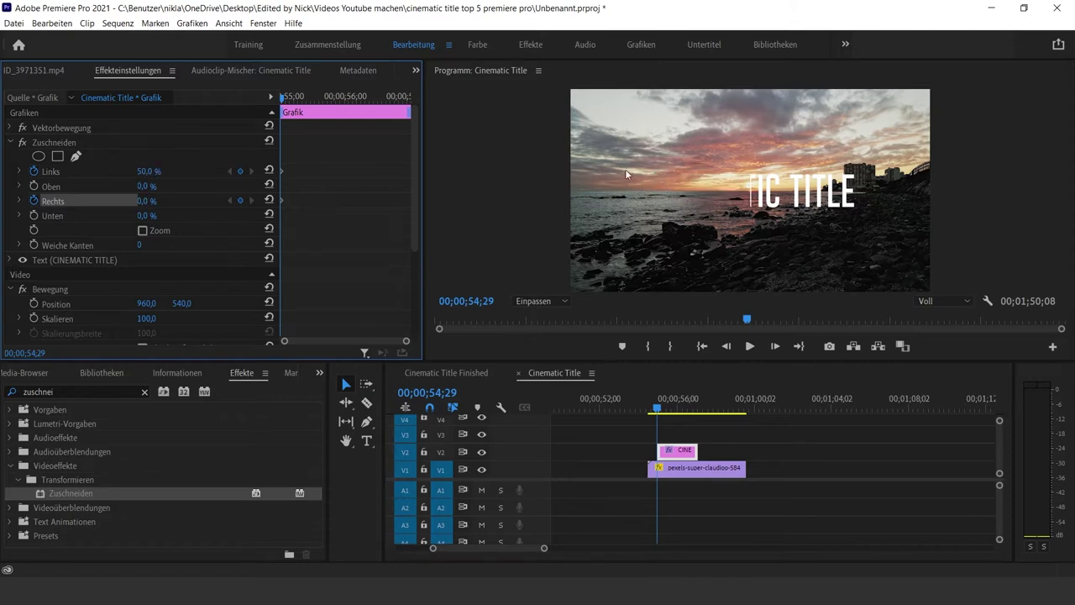
left_click(146, 202)
type("50")
key("Return")
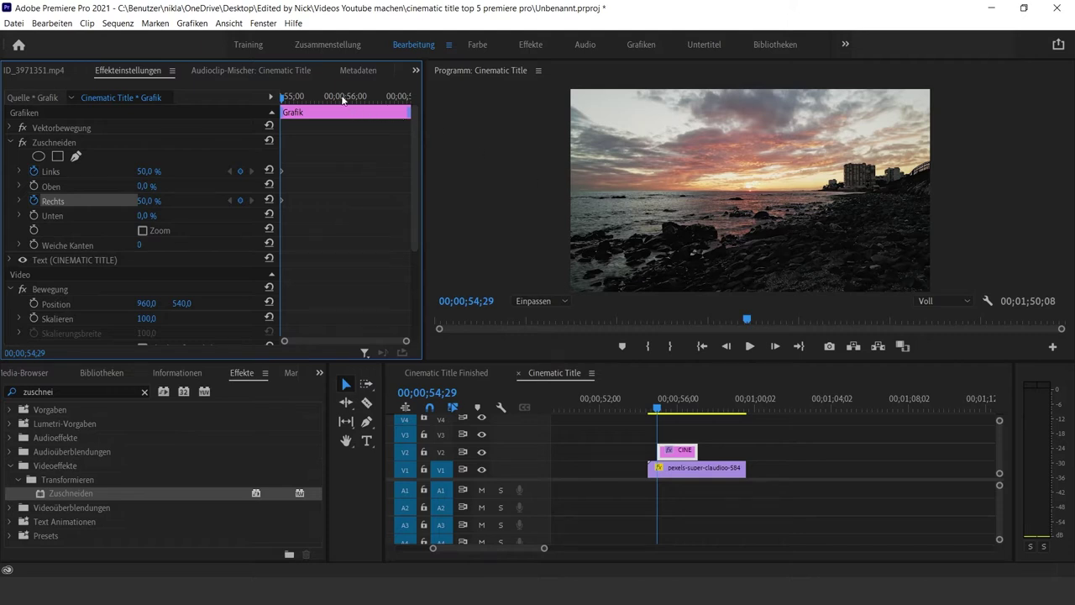
At 00;00;56;08 set Links and Rechts to 0 %, then select both end keyframes.
left_click_drag(342, 99, 362, 99)
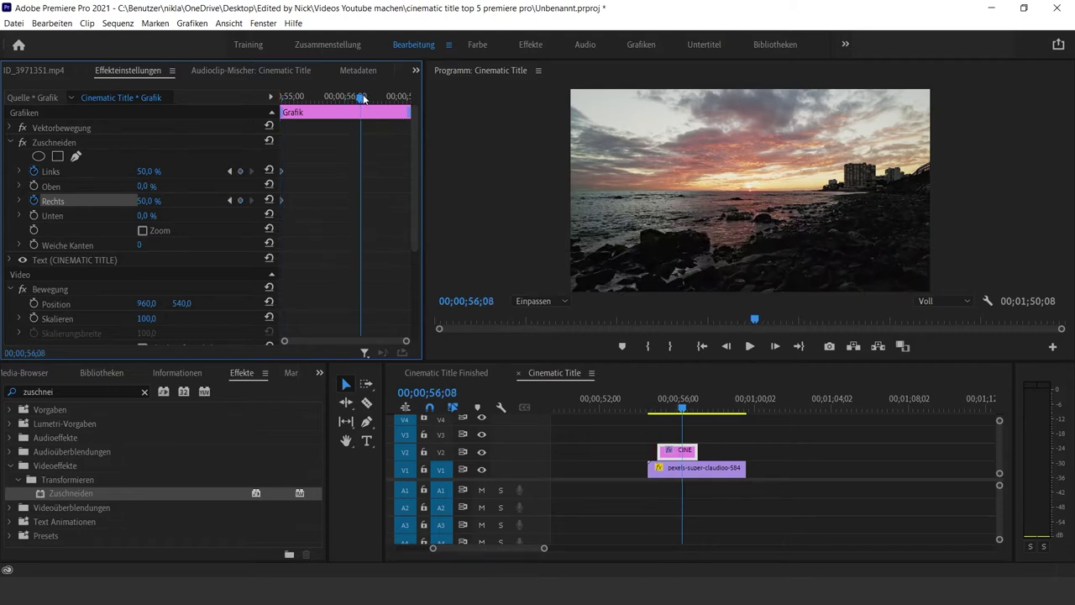
left_click(151, 171)
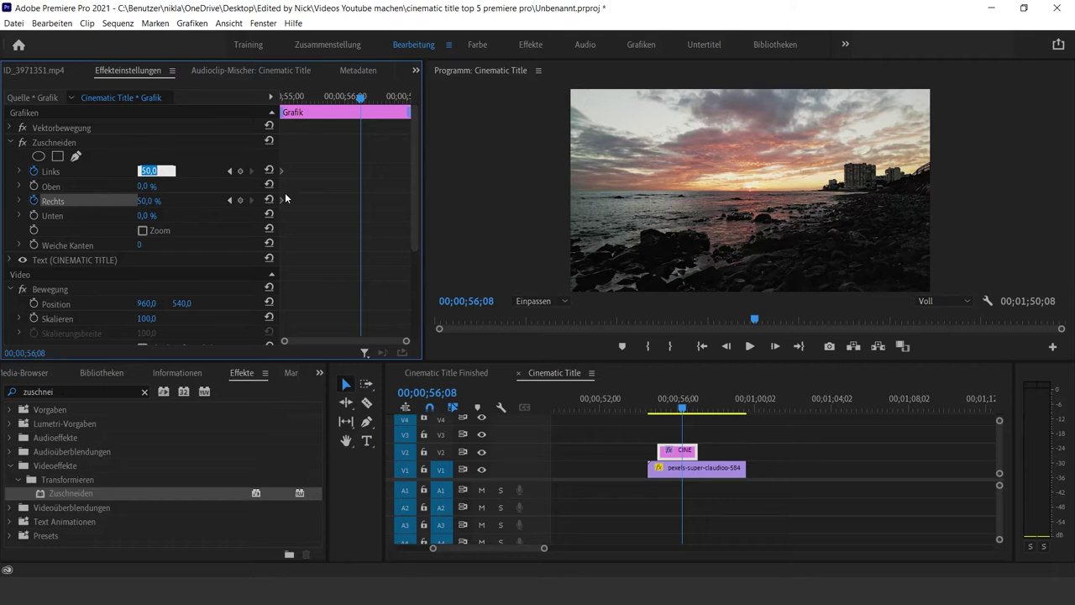
type("0")
left_click(149, 201)
type("0")
key("Return")
left_click_drag(385, 214, 352, 161)
Ease the end crop keyframes with Langsam einschwenken and scrub back to preview the reveal.
right_click(359, 173)
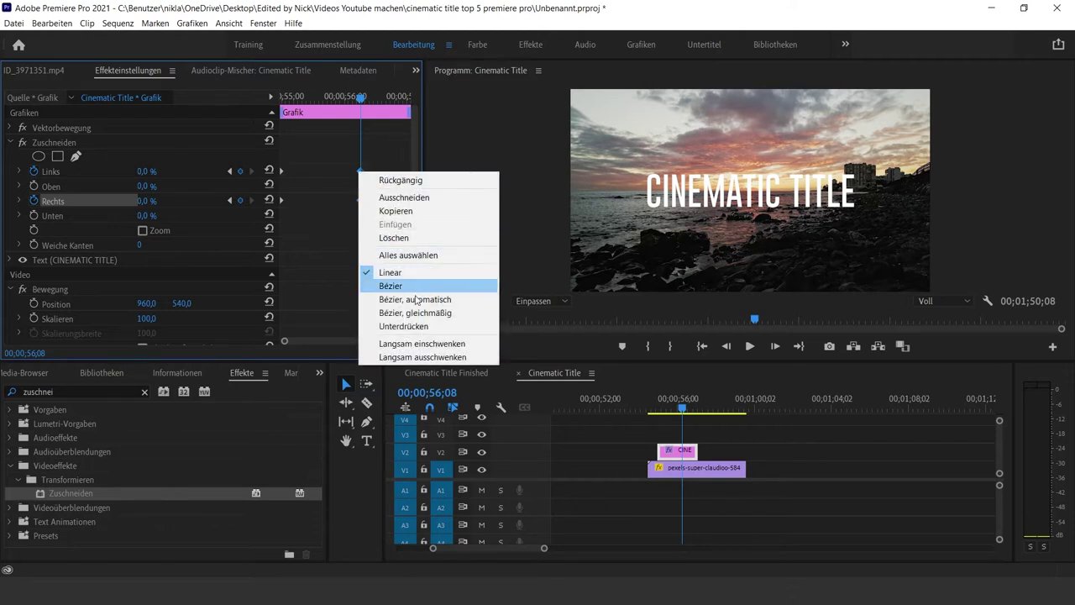
left_click(418, 343)
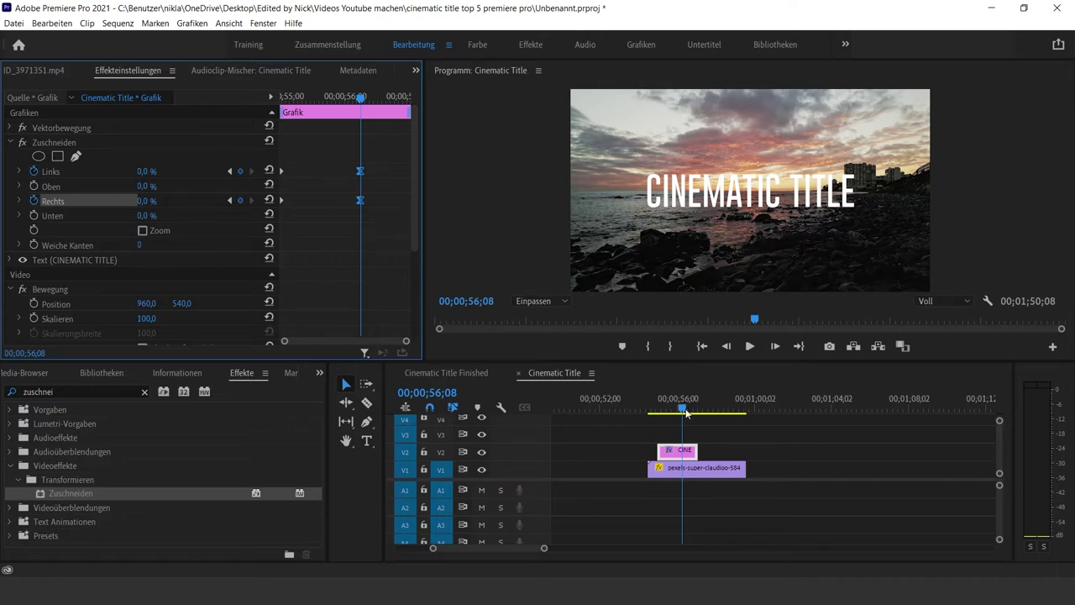
left_click_drag(677, 397, 667, 408)
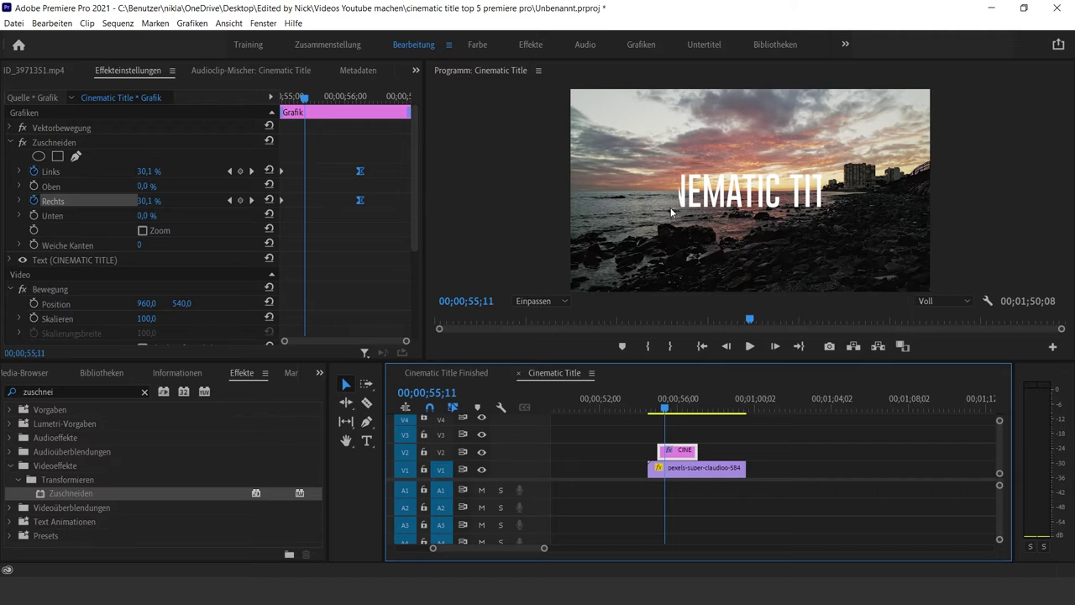
left_click(141, 251)
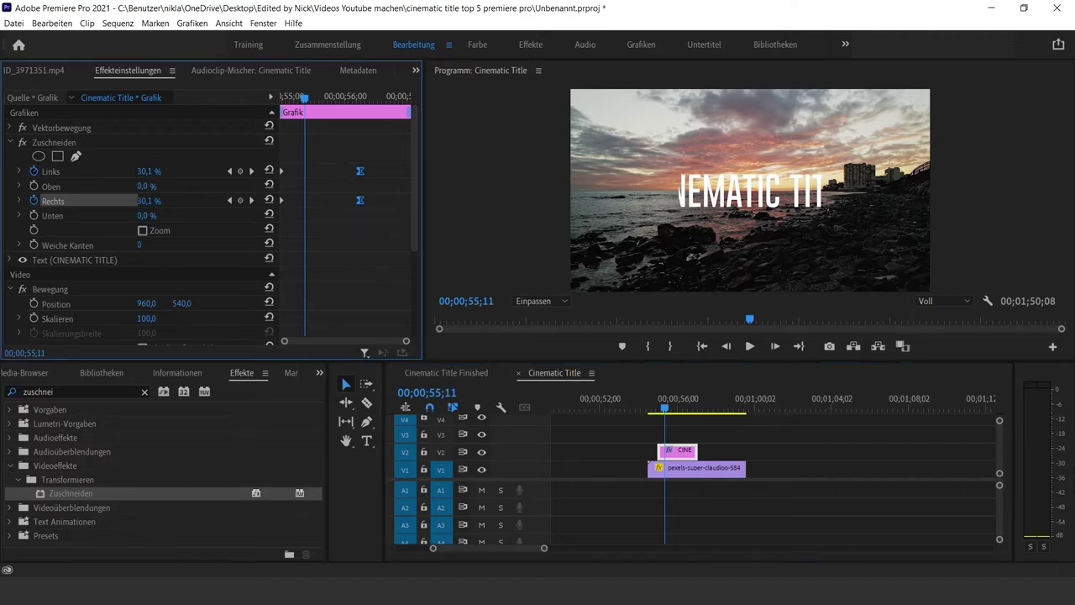
Set the crop's Weiche Kanten to 45, play back the reveal, and select the CINE clip.
left_click_drag(139, 244, 177, 245)
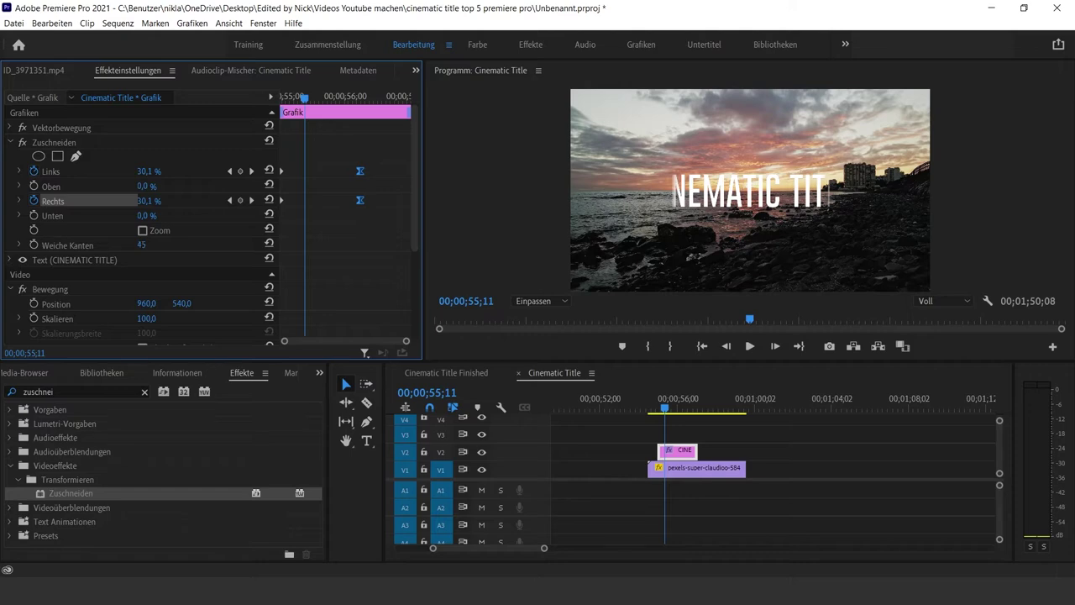
left_click(648, 409)
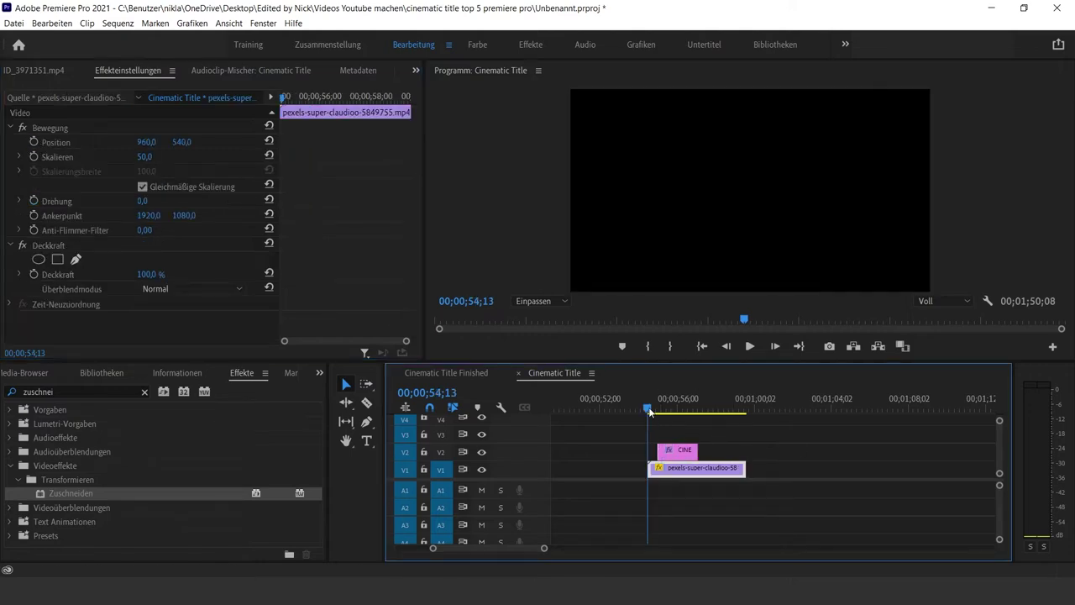
key("space")
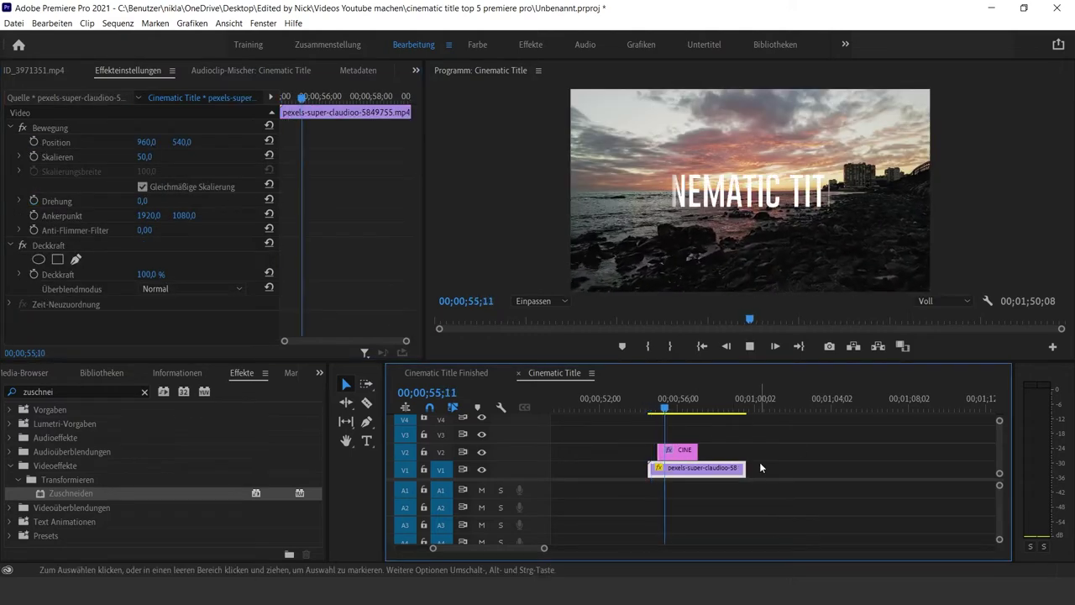
key("space")
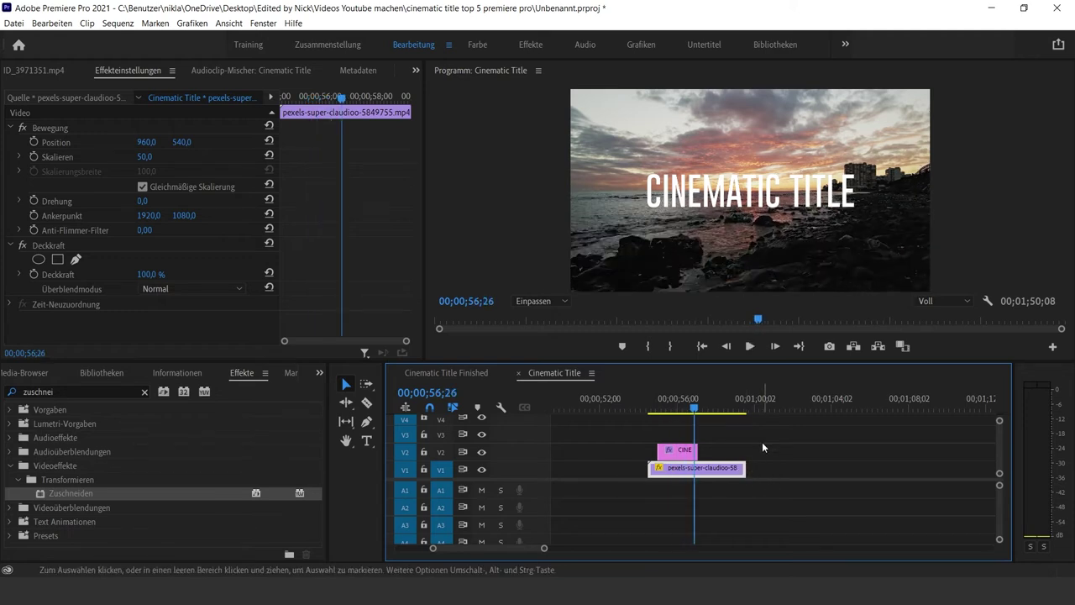
scroll(762, 444, "down", 1)
left_click(657, 454)
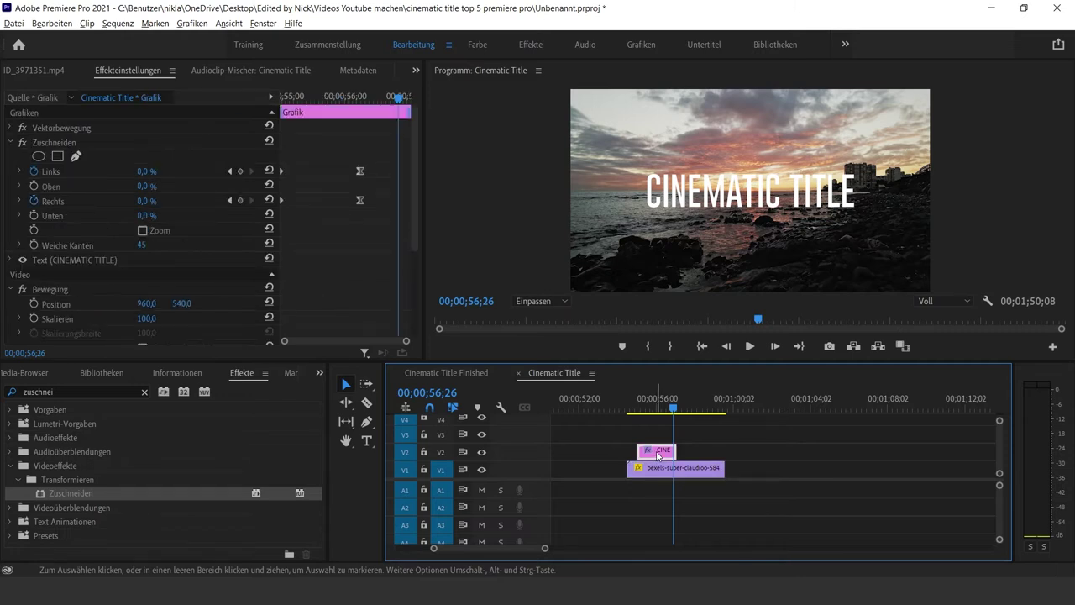
Duplicate the title clip onto V2 directly after the original and select the copy.
mouse_move(658, 454)
left_mouse_down()
mouse_move(702, 456)
mouse_move(687, 454)
left_mouse_up()
scroll(691, 467, "up", 1)
left_click(698, 454)
key("Down")
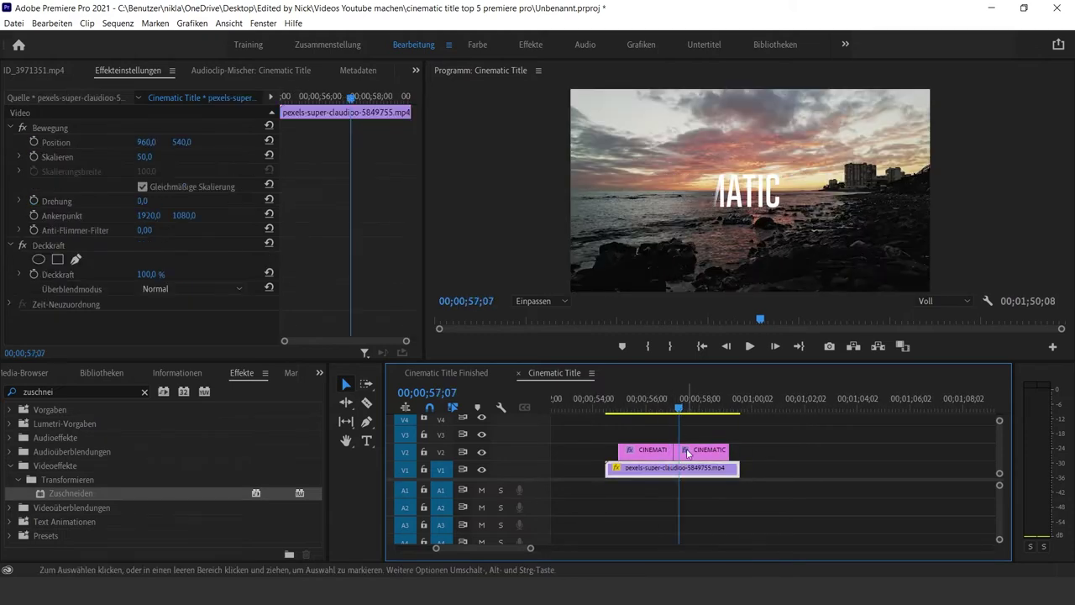
left_click(689, 452)
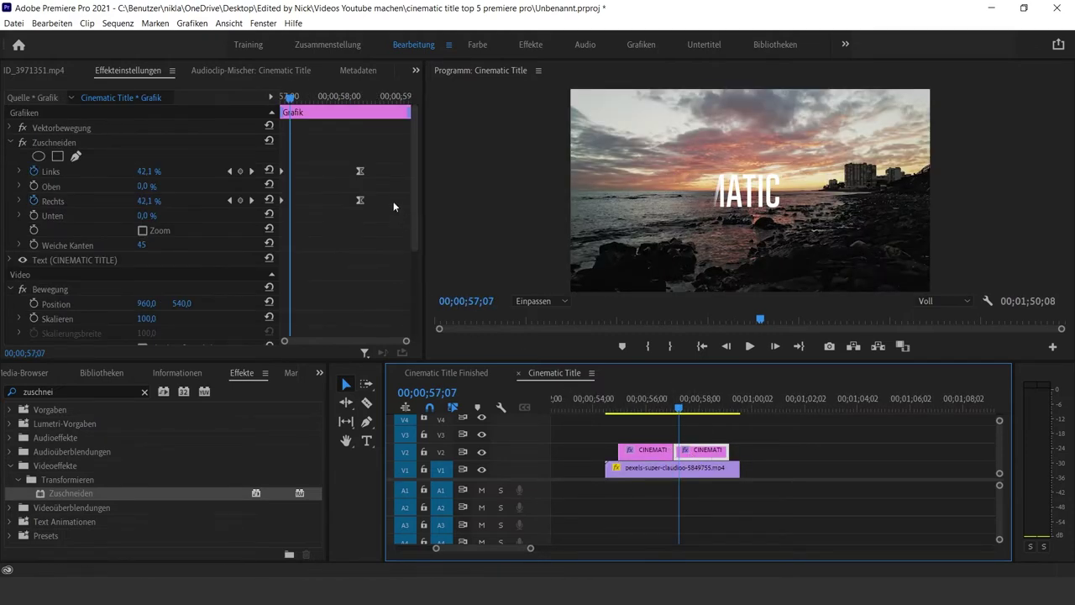
left_click(325, 252)
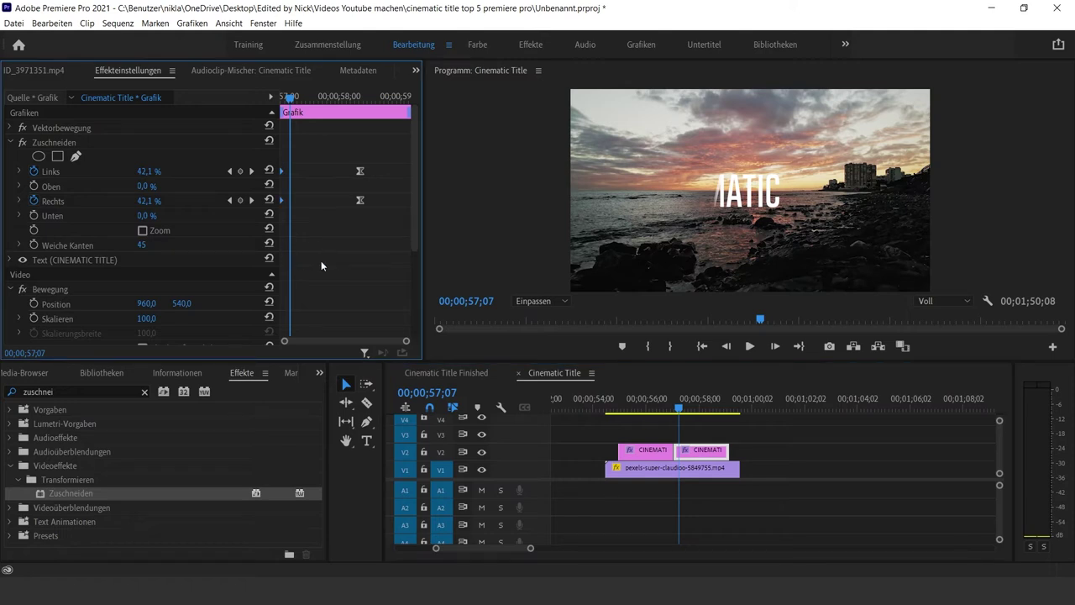
Set the copy's Links and Rechts crop to 0 % at its first keyframe and 50 % at its second.
left_click(230, 172)
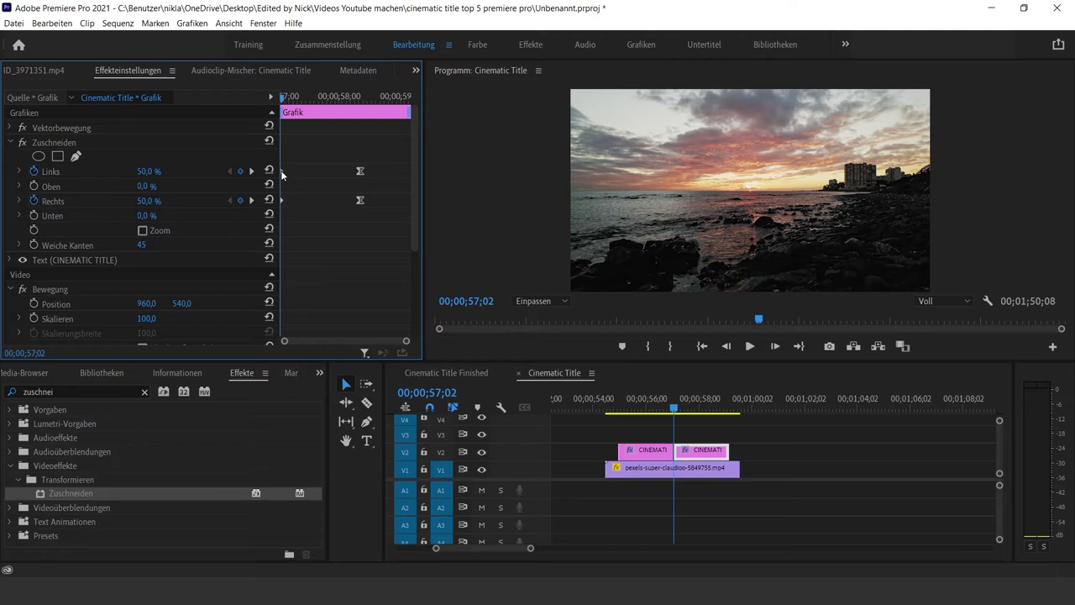
left_click(148, 172)
type("0")
left_click(149, 200)
type("0")
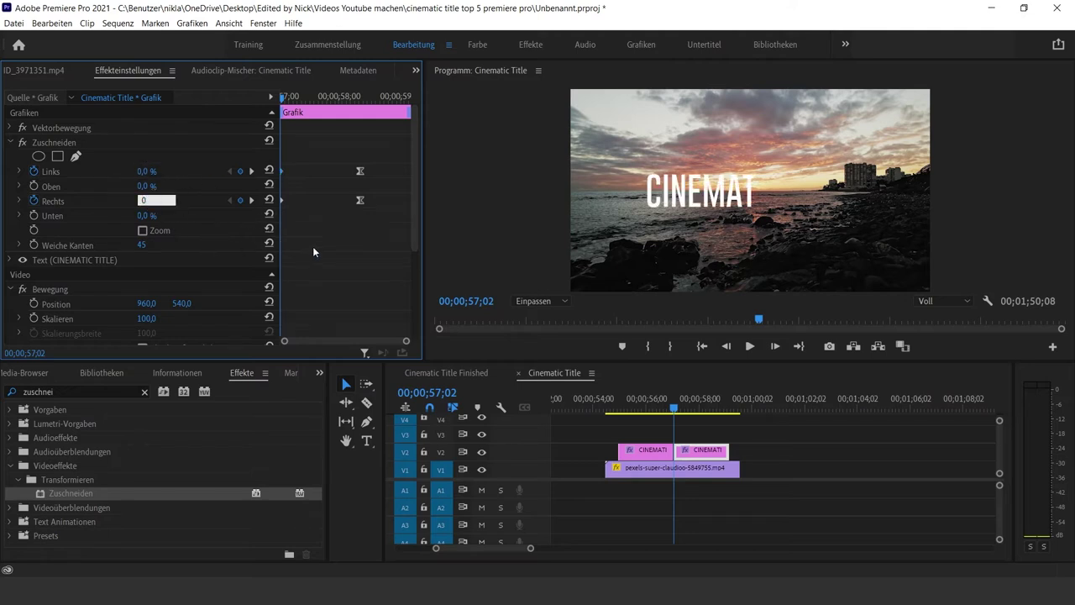
key("Return")
left_click(252, 171)
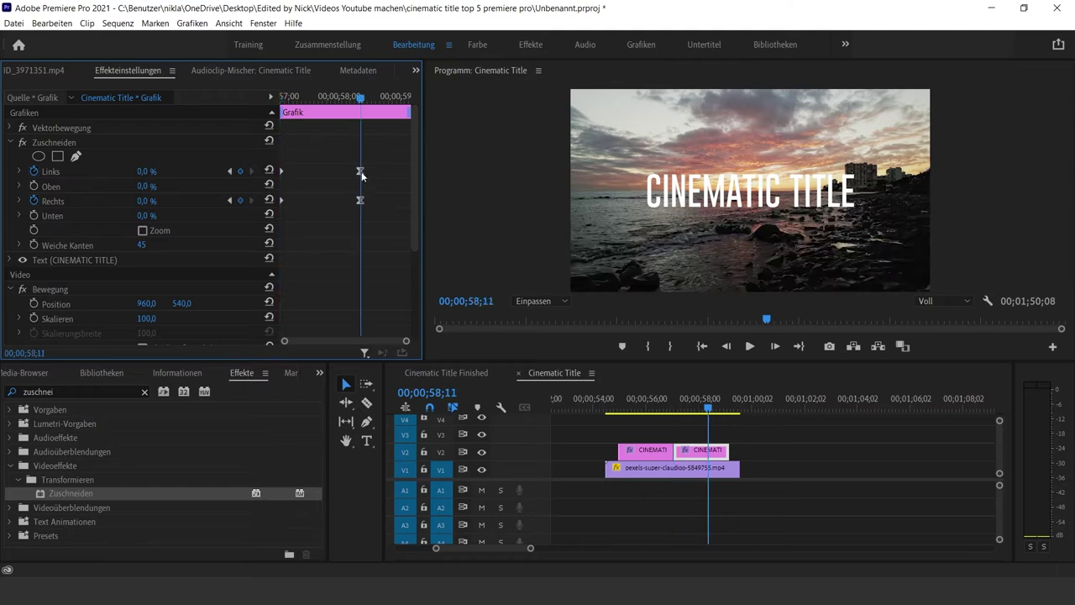
left_click(147, 171)
type("50")
left_click(143, 200)
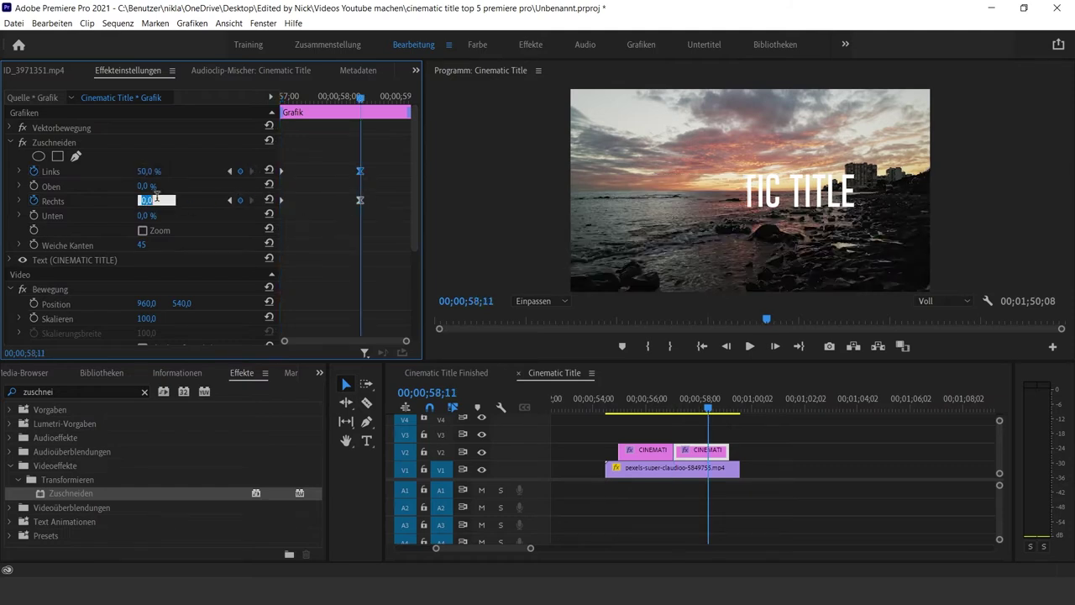
type("50")
left_click(768, 485)
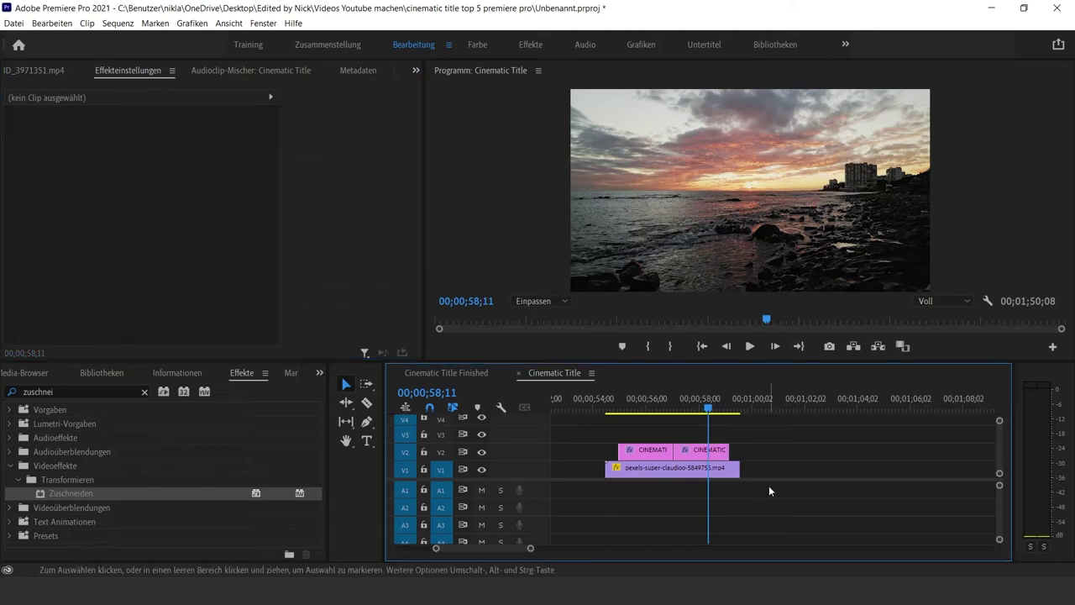
Jump back and play the title animation over the sunset clip.
key("Up")
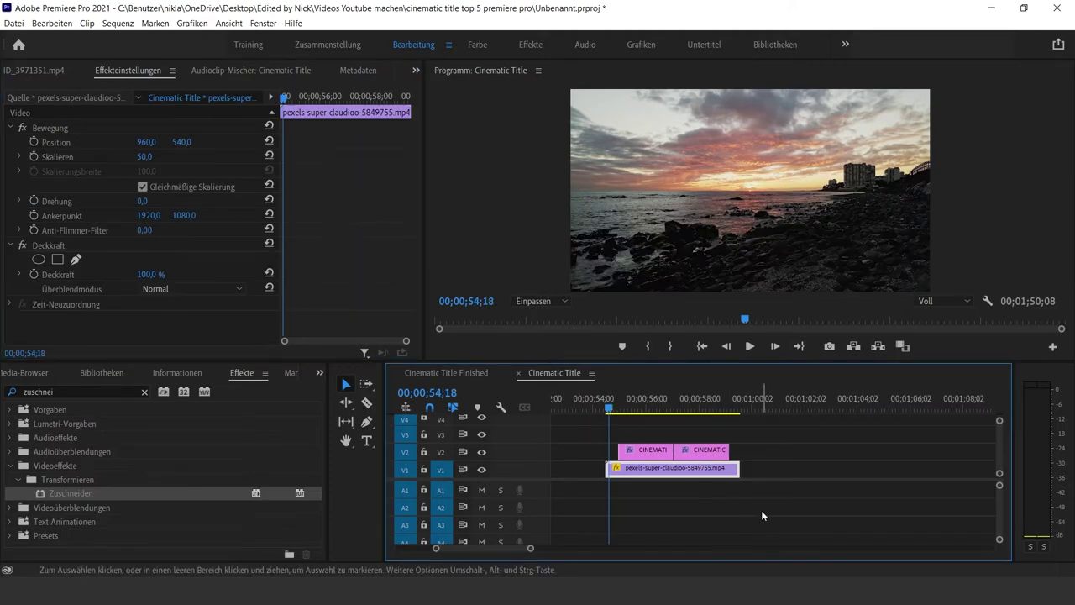
key("space")
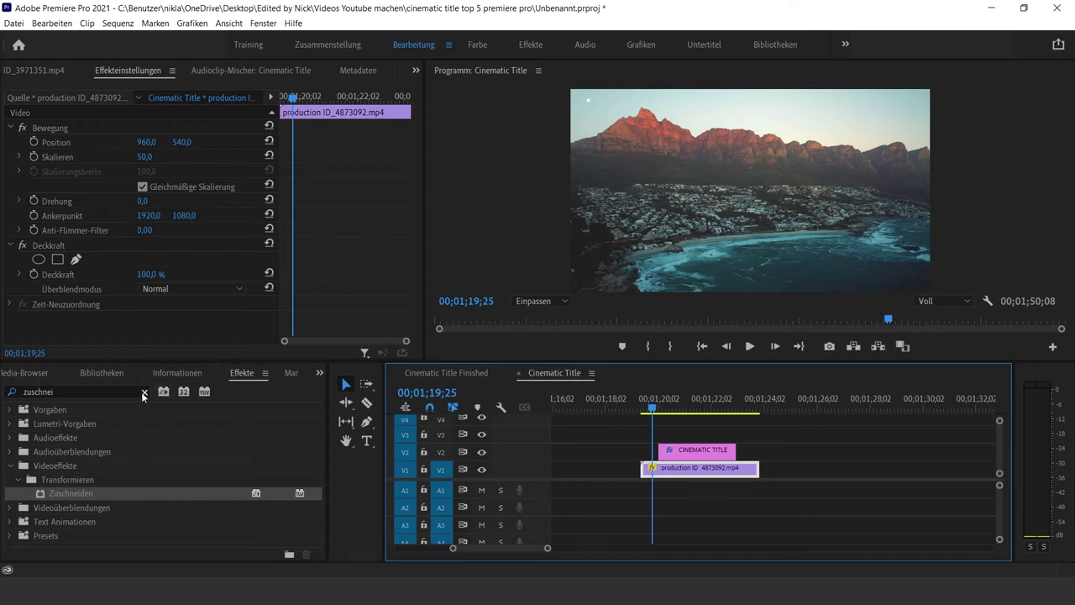
Search Effects for 'auswahl' and apply the Auswahl transition to both ends of the title clip.
left_click(144, 391)
left_click(94, 389)
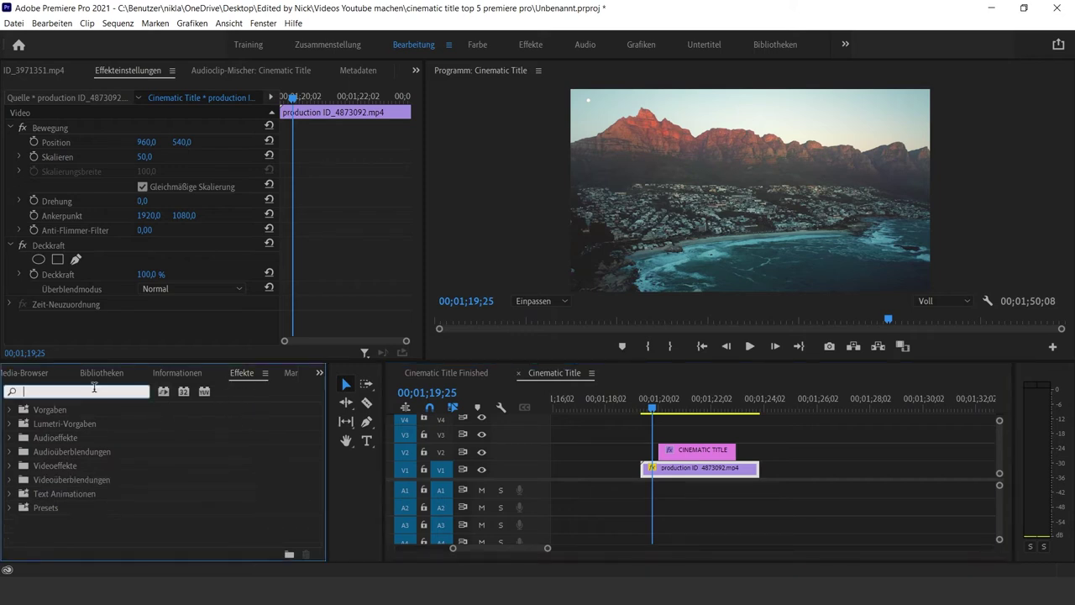
type("auswahl")
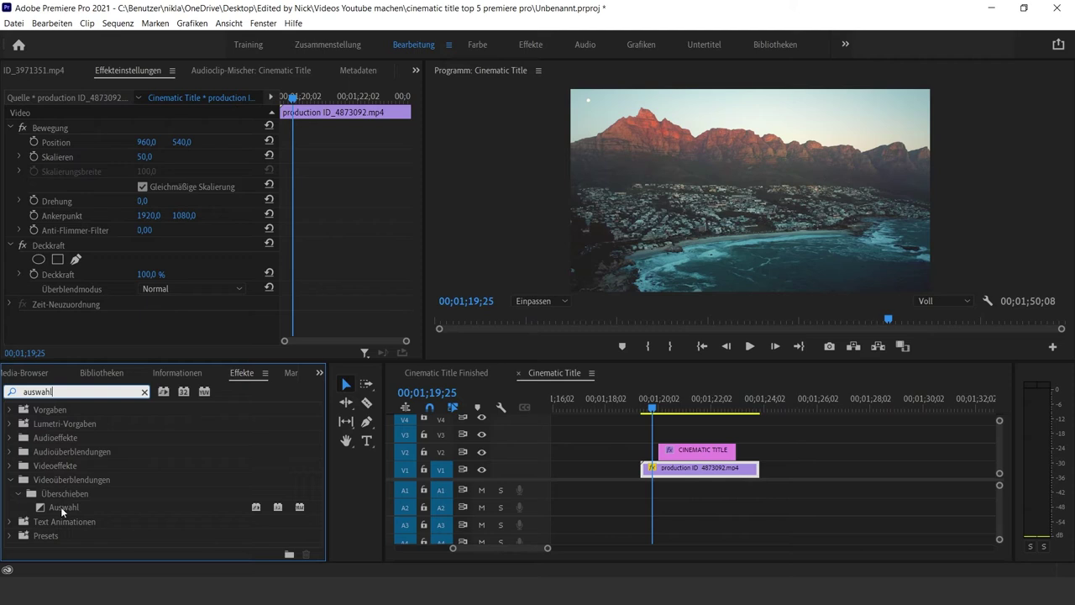
left_click_drag(61, 507, 664, 452)
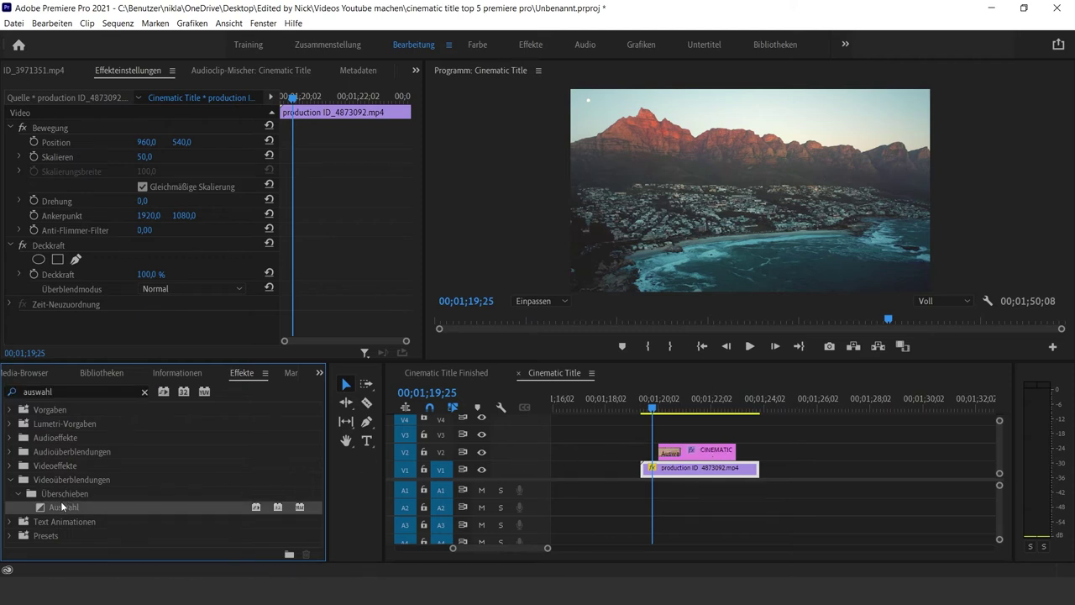
left_click_drag(61, 505, 739, 457)
Preview the title's new transitions, then lengthen the opening Auswahl transition.
key("space")
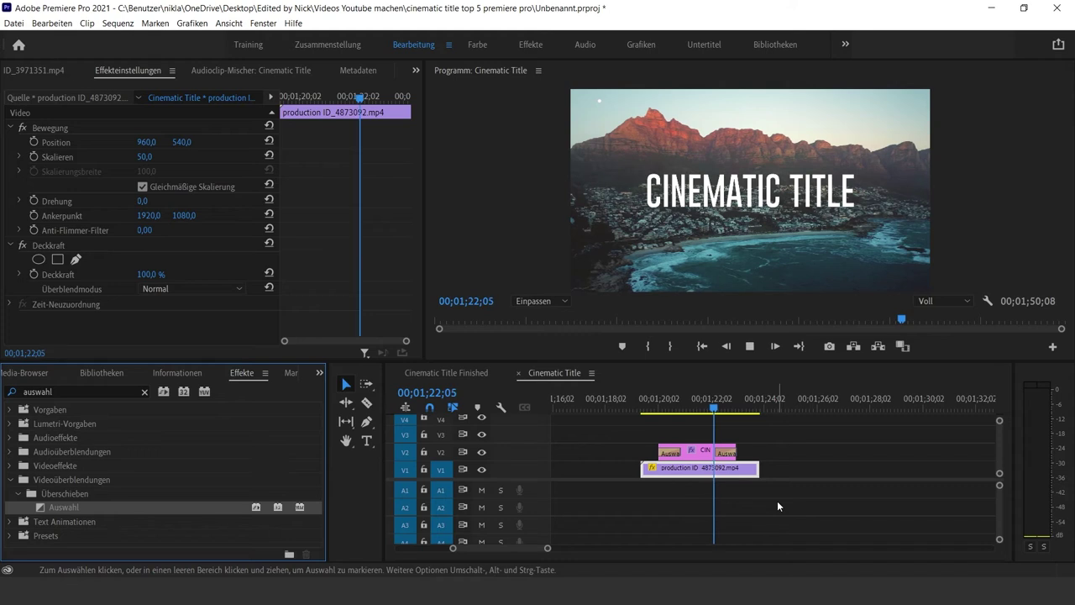
key("space")
scroll(675, 498, "up", 2)
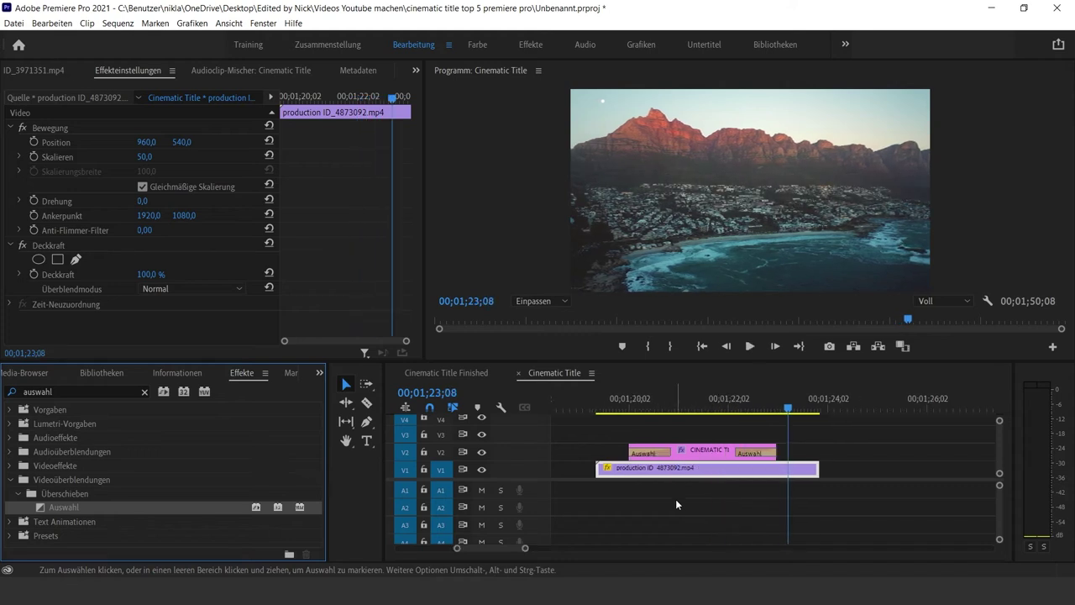
mouse_move(671, 452)
left_mouse_down()
mouse_move(700, 453)
mouse_move(653, 452)
left_mouse_up()
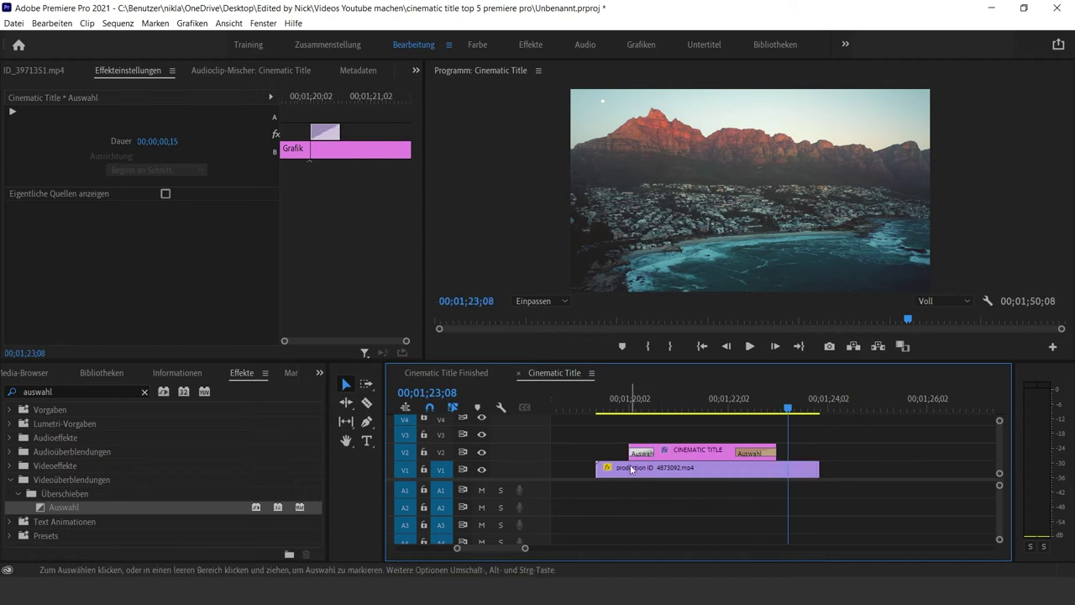
Replay the title from the clip start to check both Auswahl wipes.
left_click(624, 468)
key("Up")
key("space")
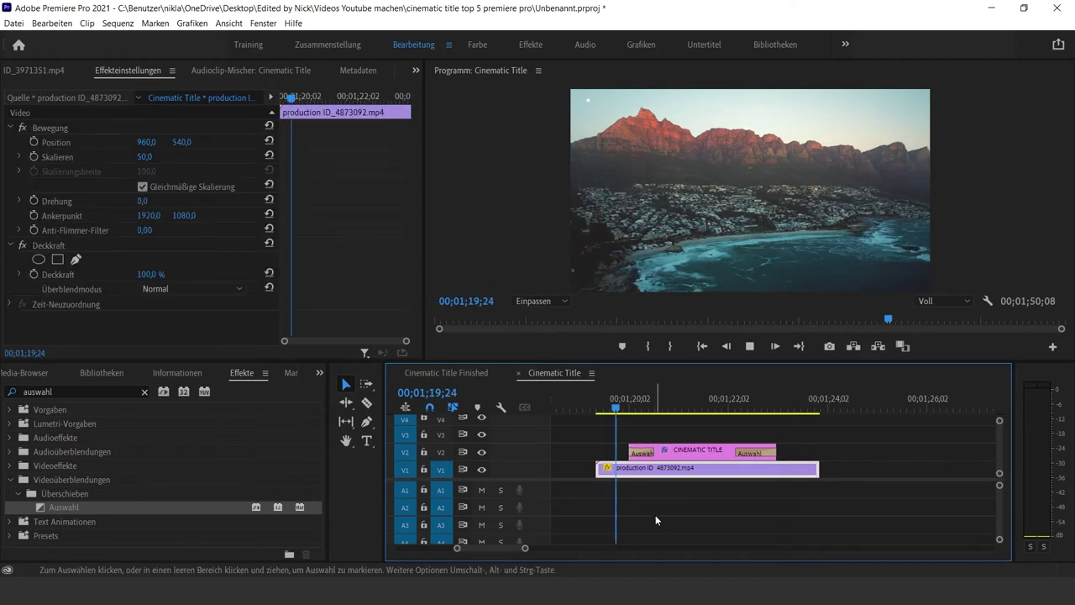
key("minus")
key("space")
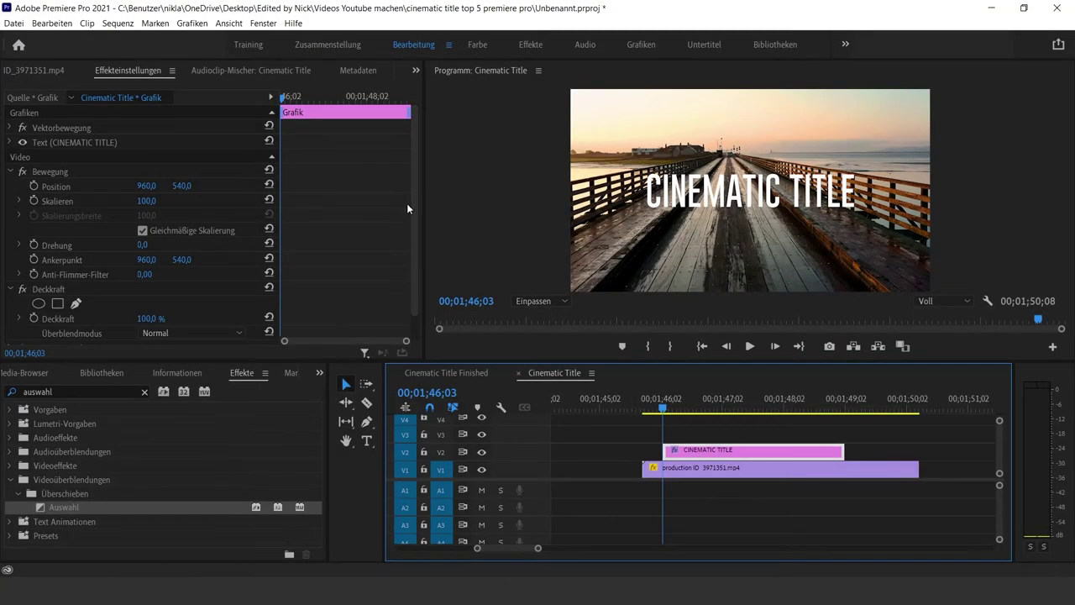
Select the title over the pier clip and add an ellipse mask to its Deckkraft effect.
left_click(417, 199)
scroll(416, 193, "down", 1)
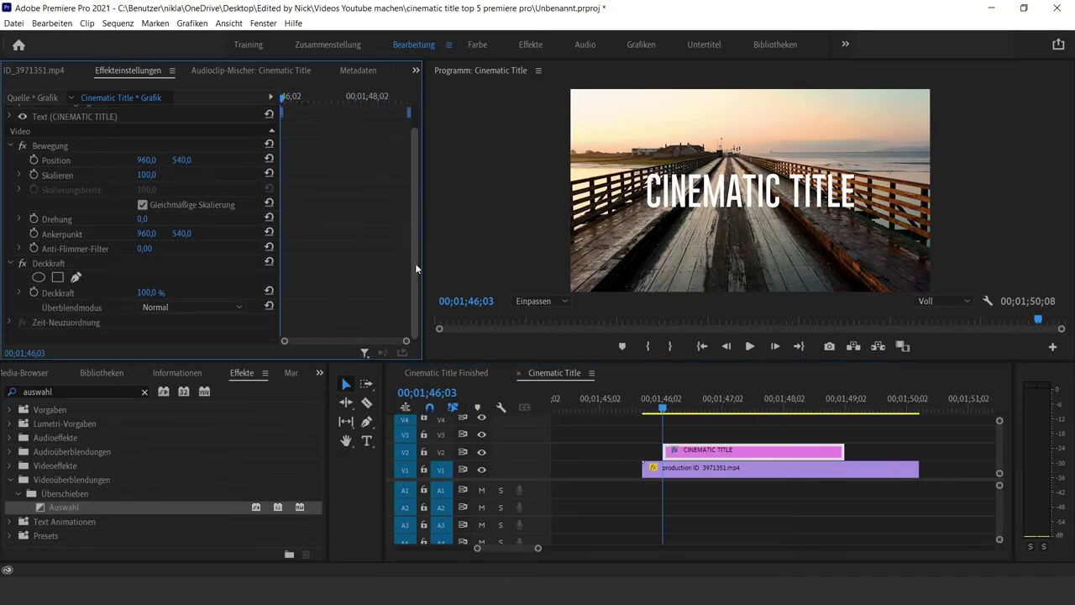
left_click(58, 264)
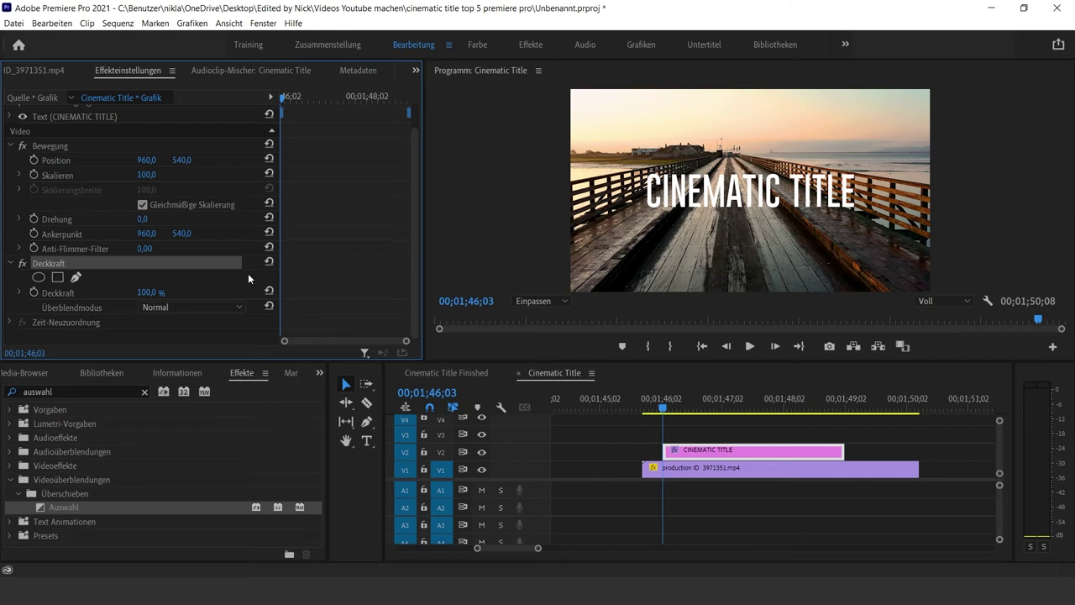
left_click(39, 277)
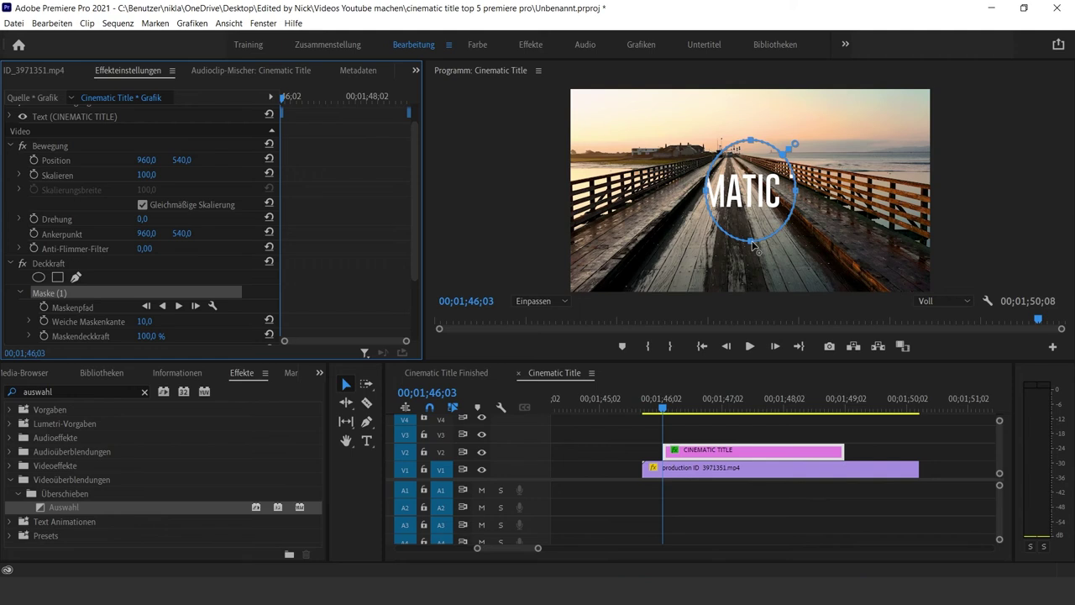
Flatten the ellipse mask into a thin horizontal band across the text, then select Maskenausweitung.
left_click_drag(750, 242, 750, 203)
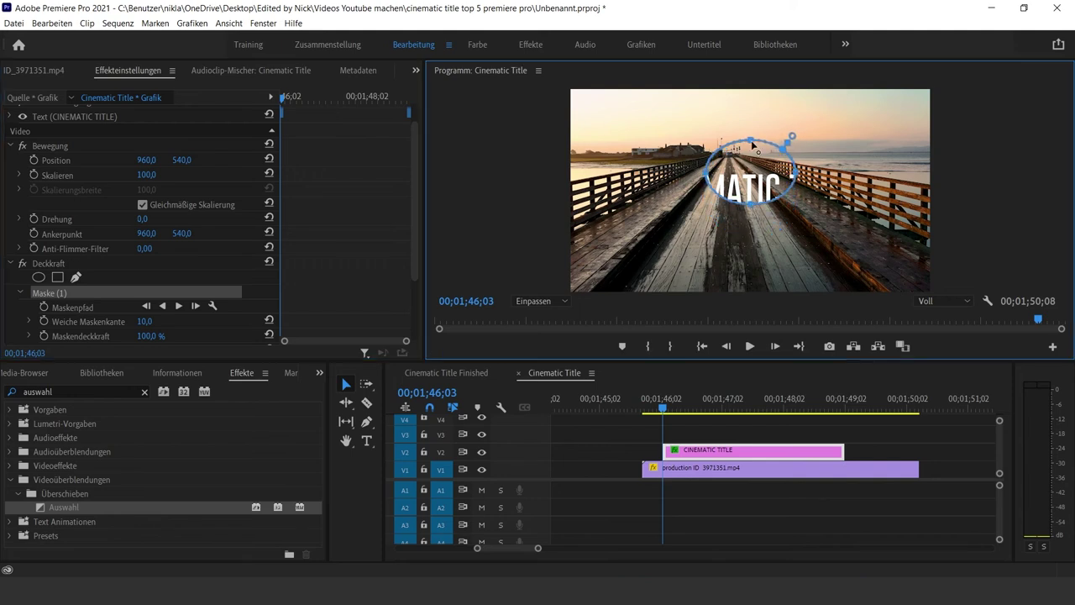
left_click_drag(753, 141, 750, 192)
scroll(302, 329, "down", 2)
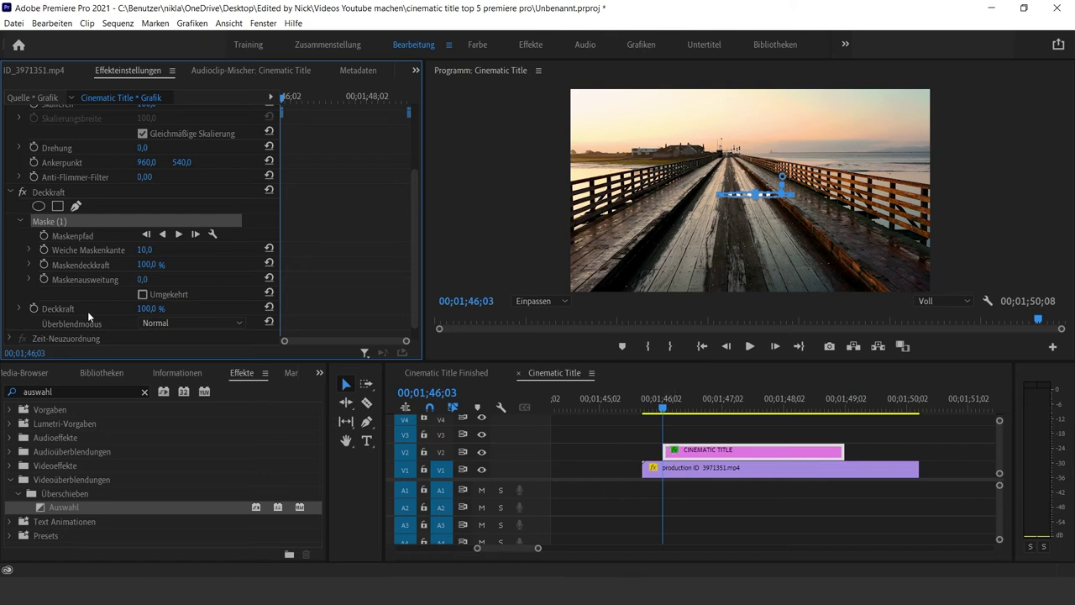
left_click(45, 281)
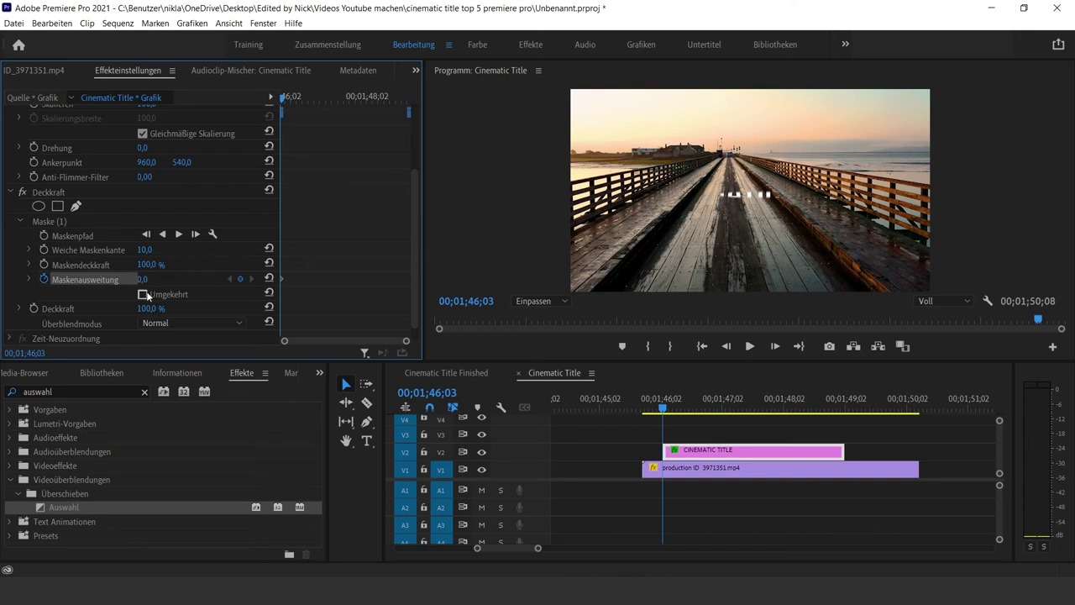
Keyframe Maskenausweitung from -20 up to 448 at 01;47;18.
left_click_drag(143, 279, 126, 279)
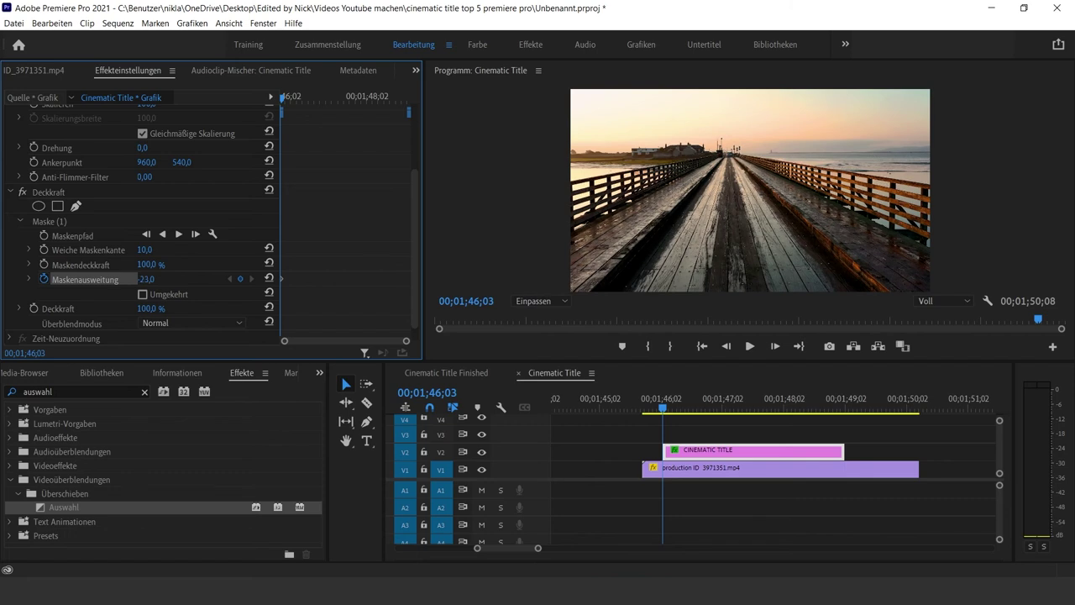
left_click_drag(697, 409, 759, 409)
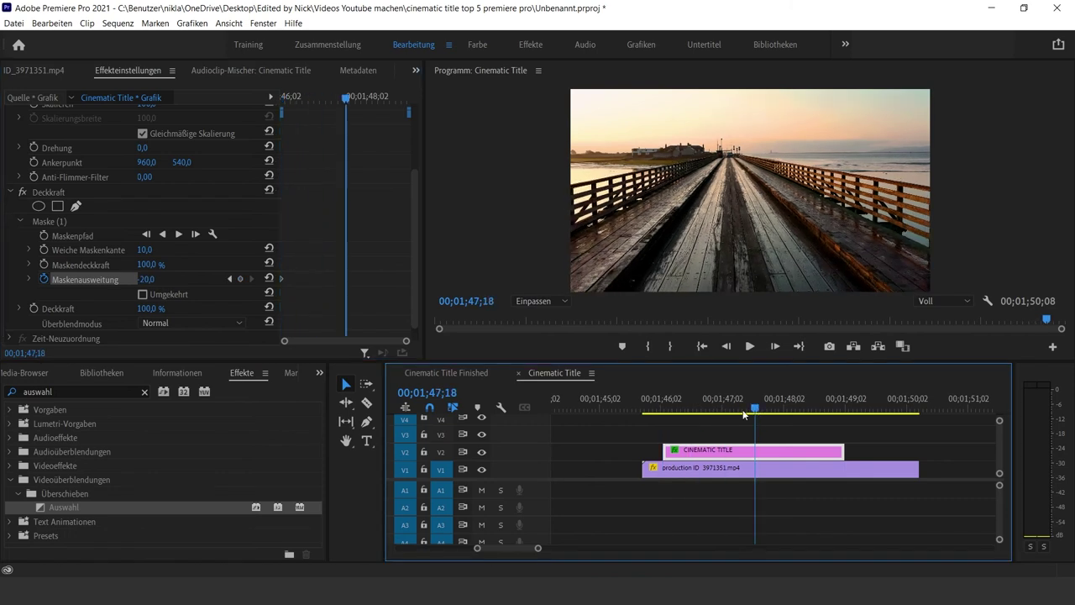
left_click(148, 279)
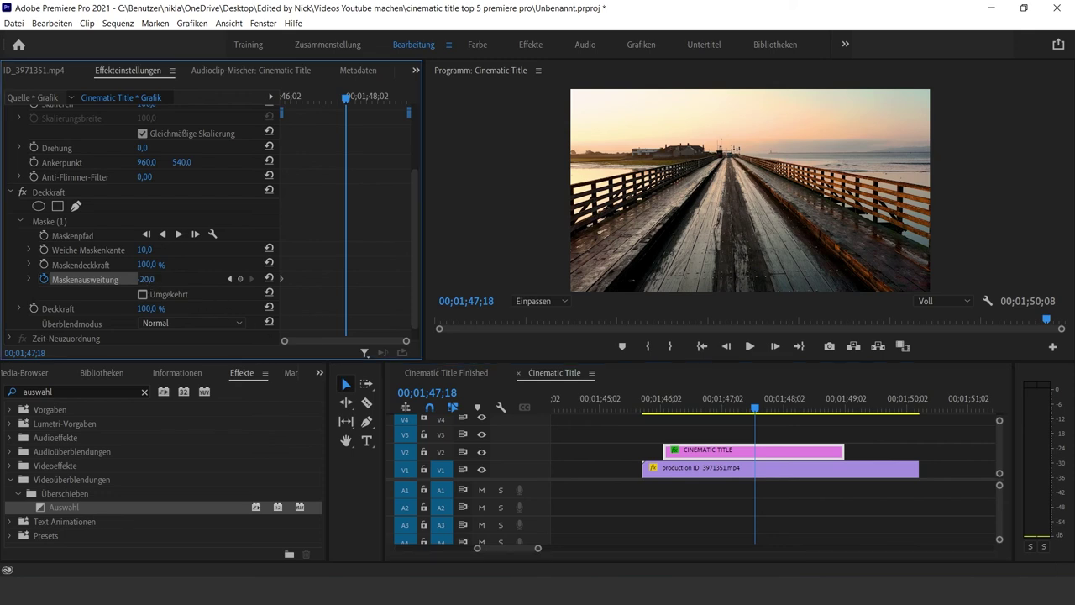
left_click_drag(148, 279, 252, 280)
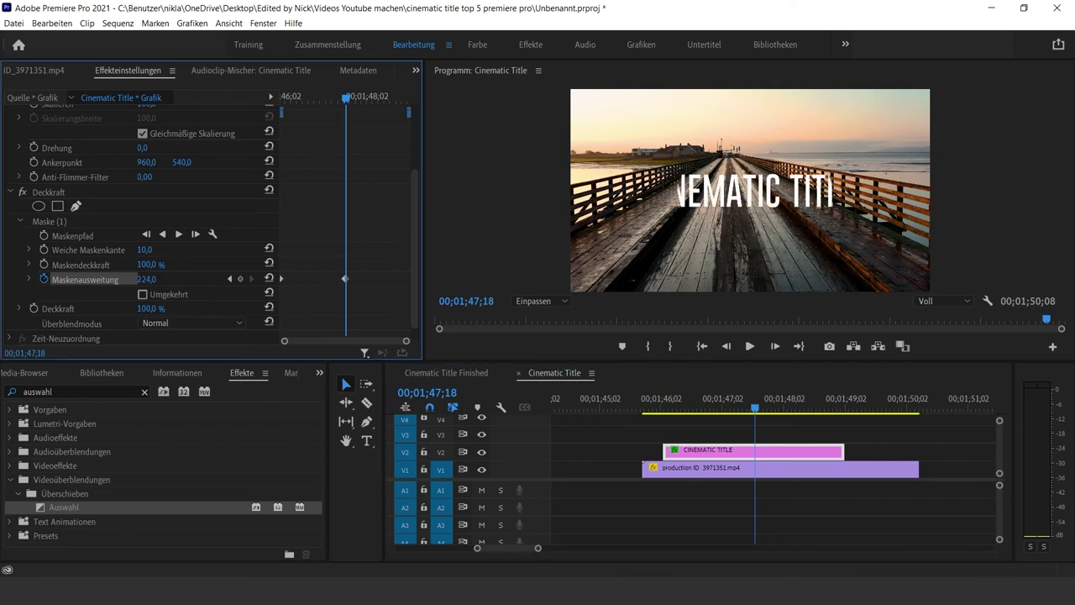
left_click_drag(146, 279, 634, 521)
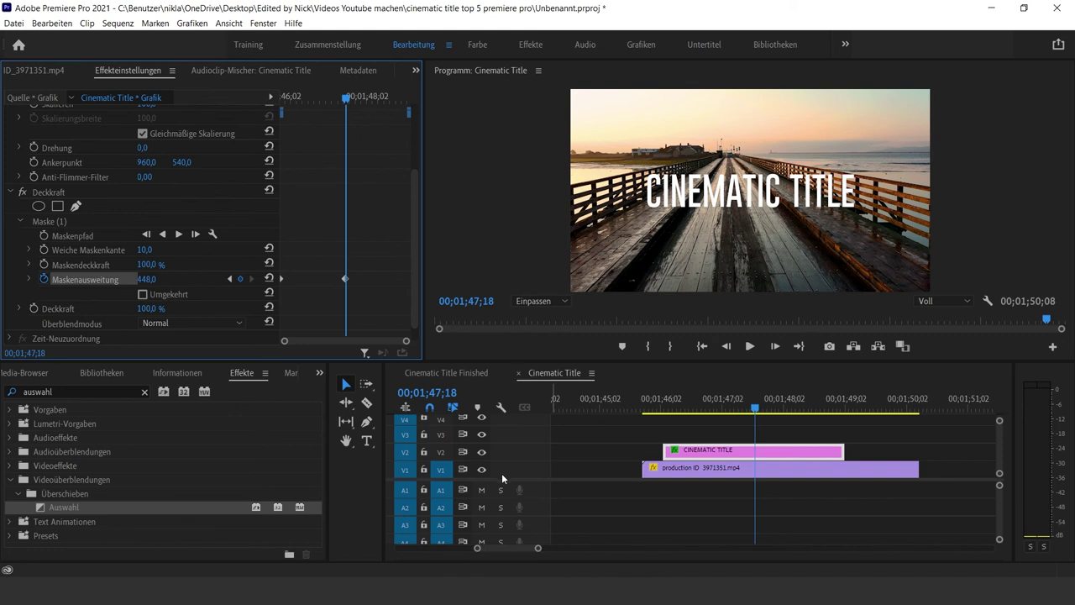
Apply Langsam einschwenken easing to the end keyframe and preview the mask reveal.
right_click(345, 279)
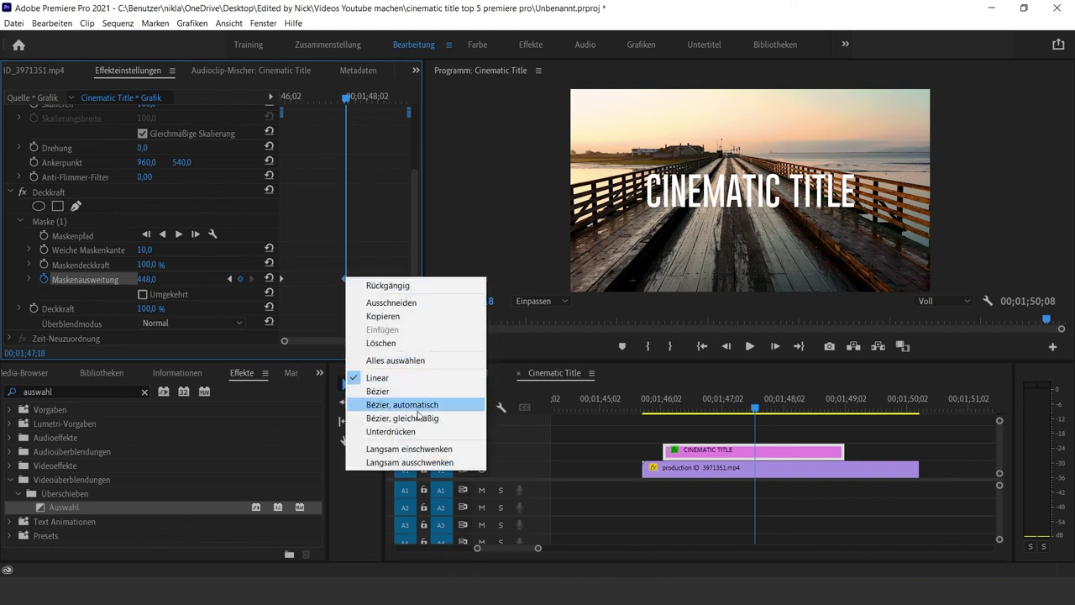
left_click(411, 448)
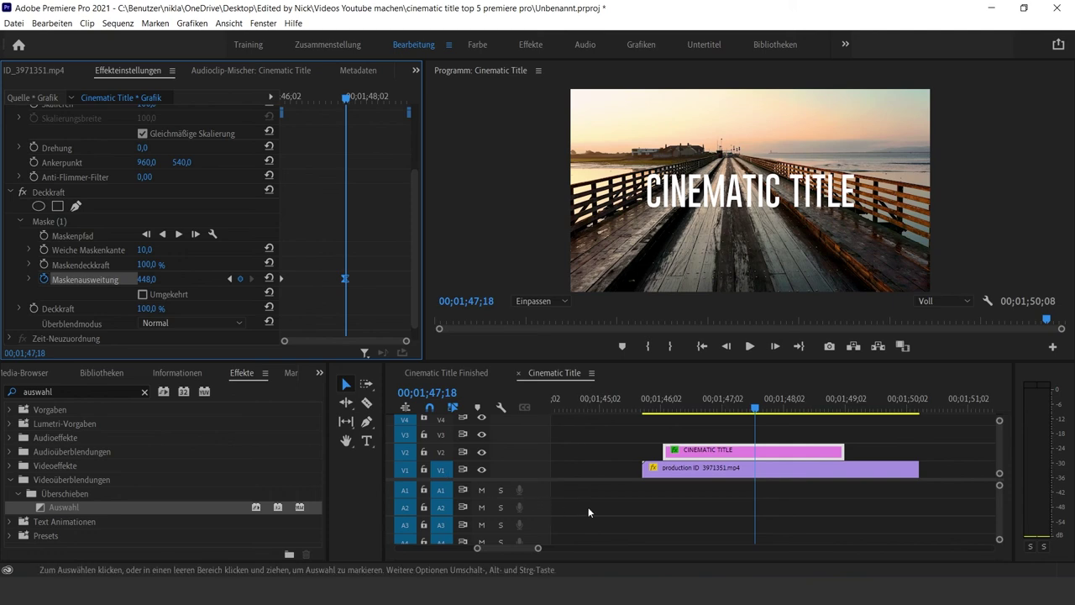
left_click(588, 506)
key("space")
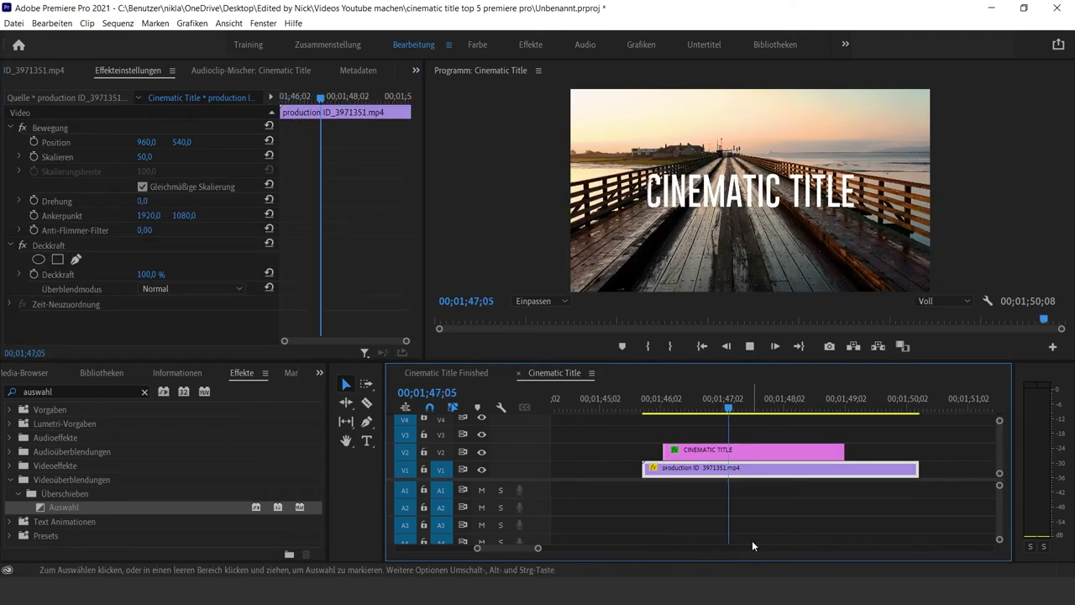
key("space")
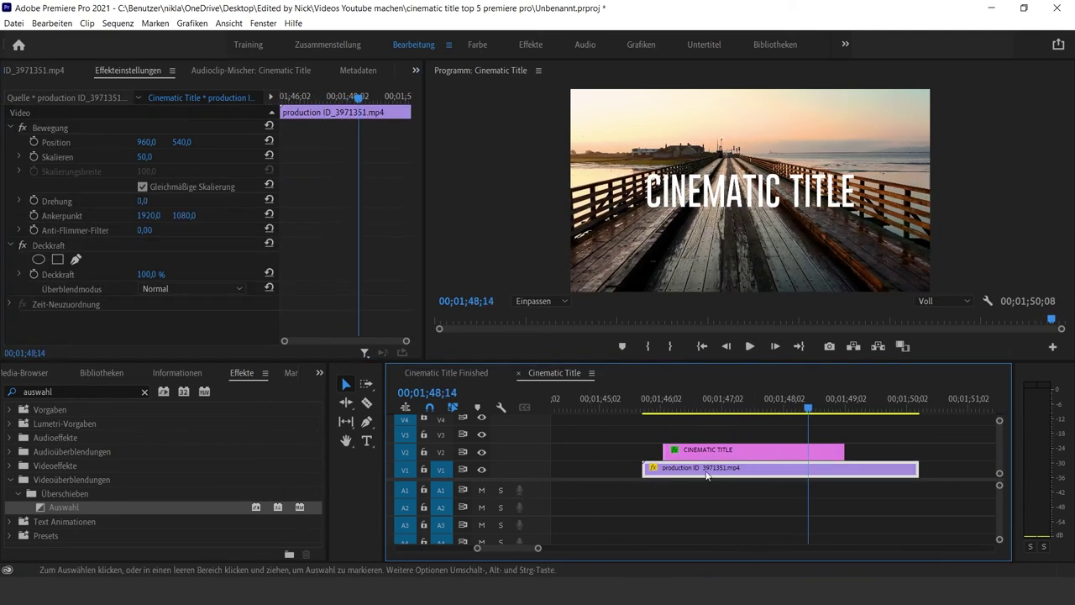
left_click(767, 398)
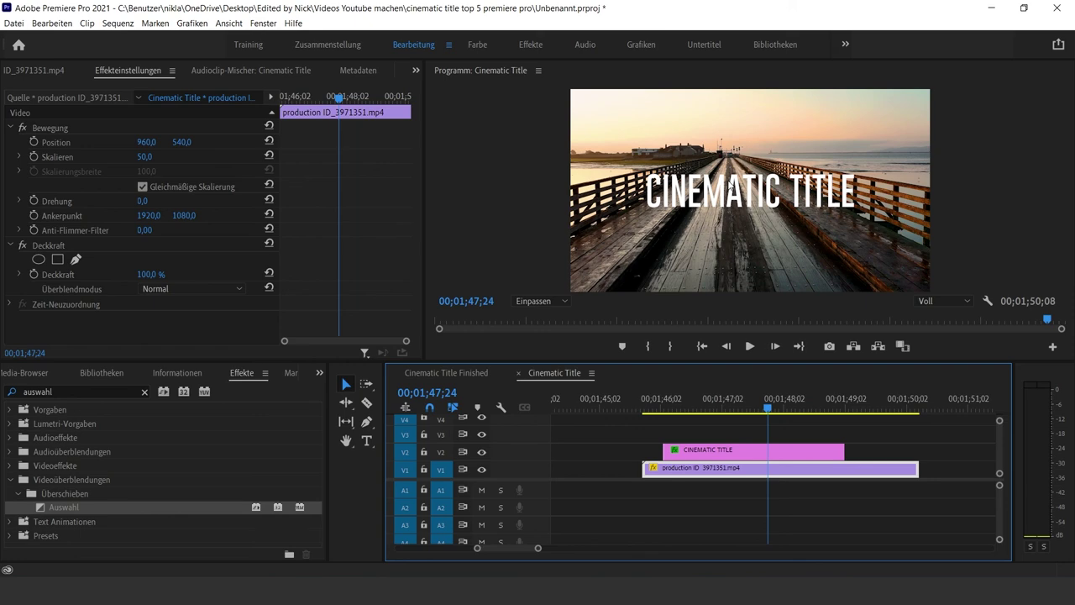